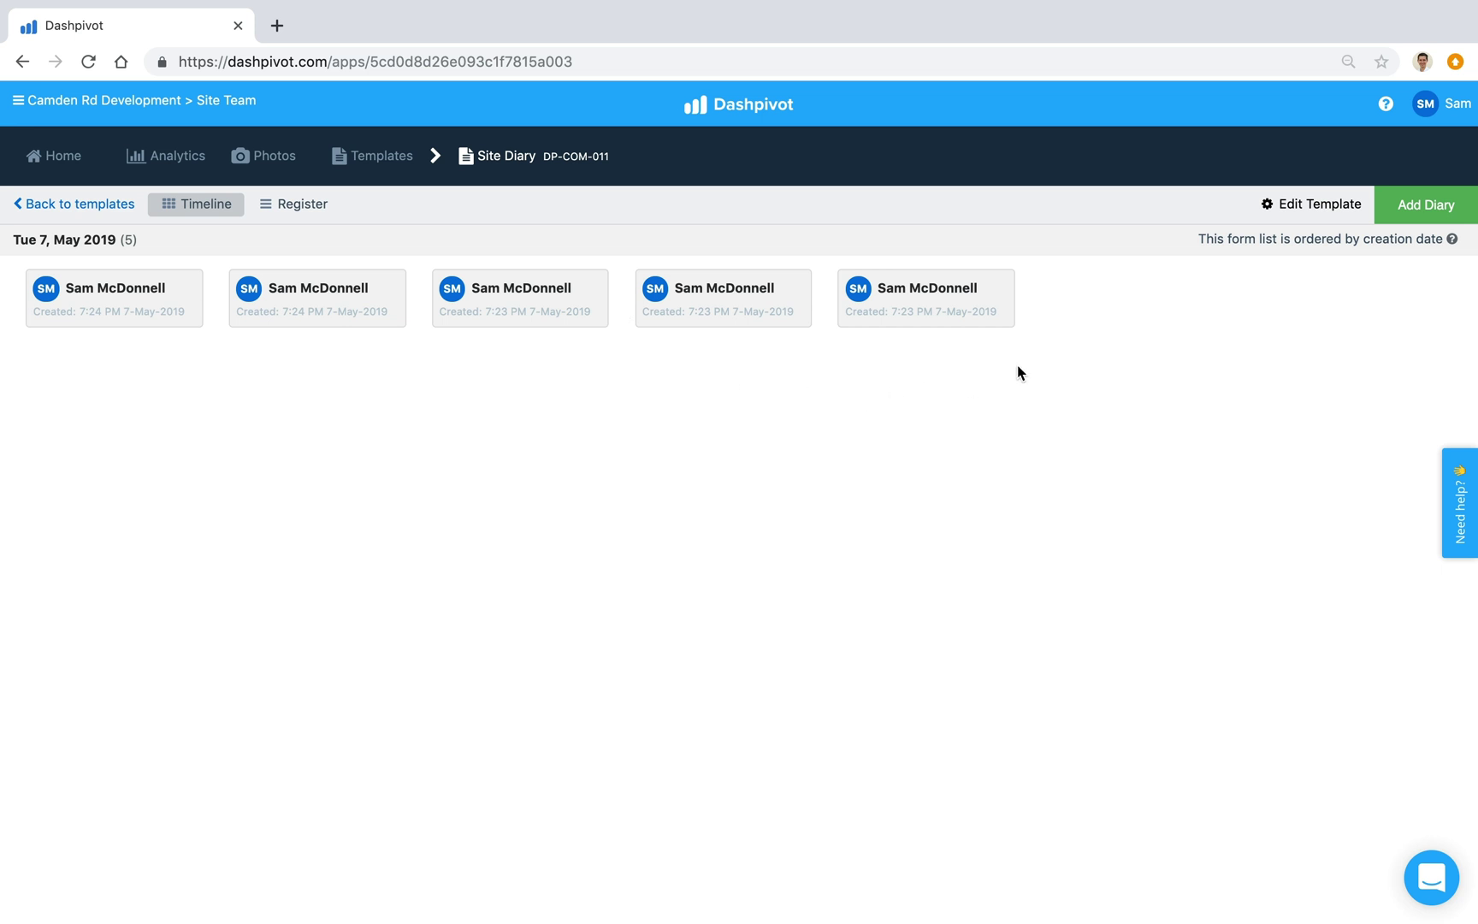
Open the Site Diary template editor, review the Display on thumbnail options unchanged, and return to Fields.
click(1308, 211)
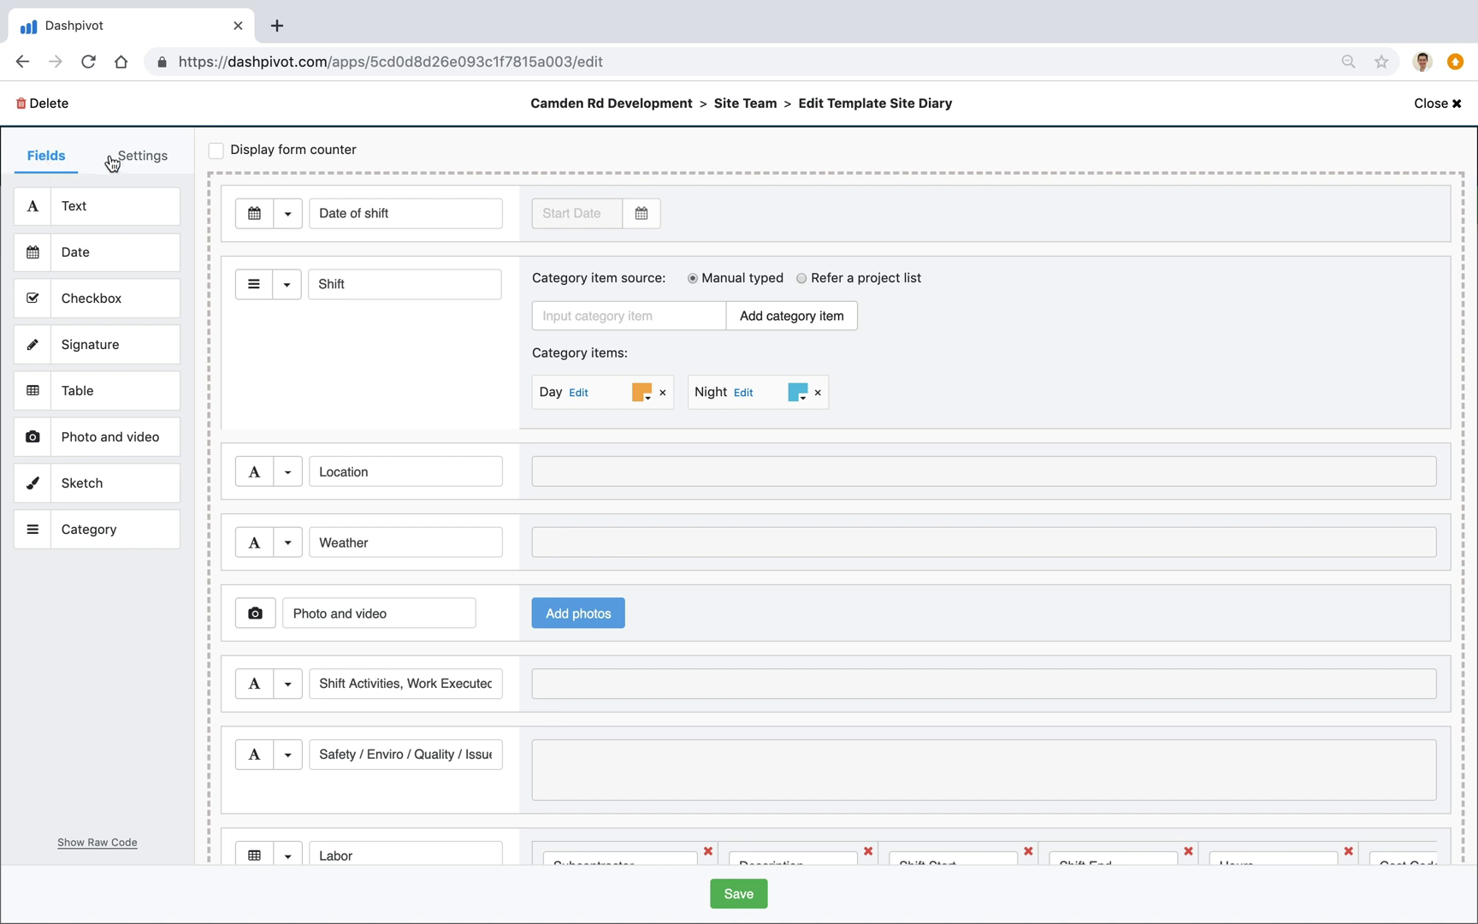
click(146, 159)
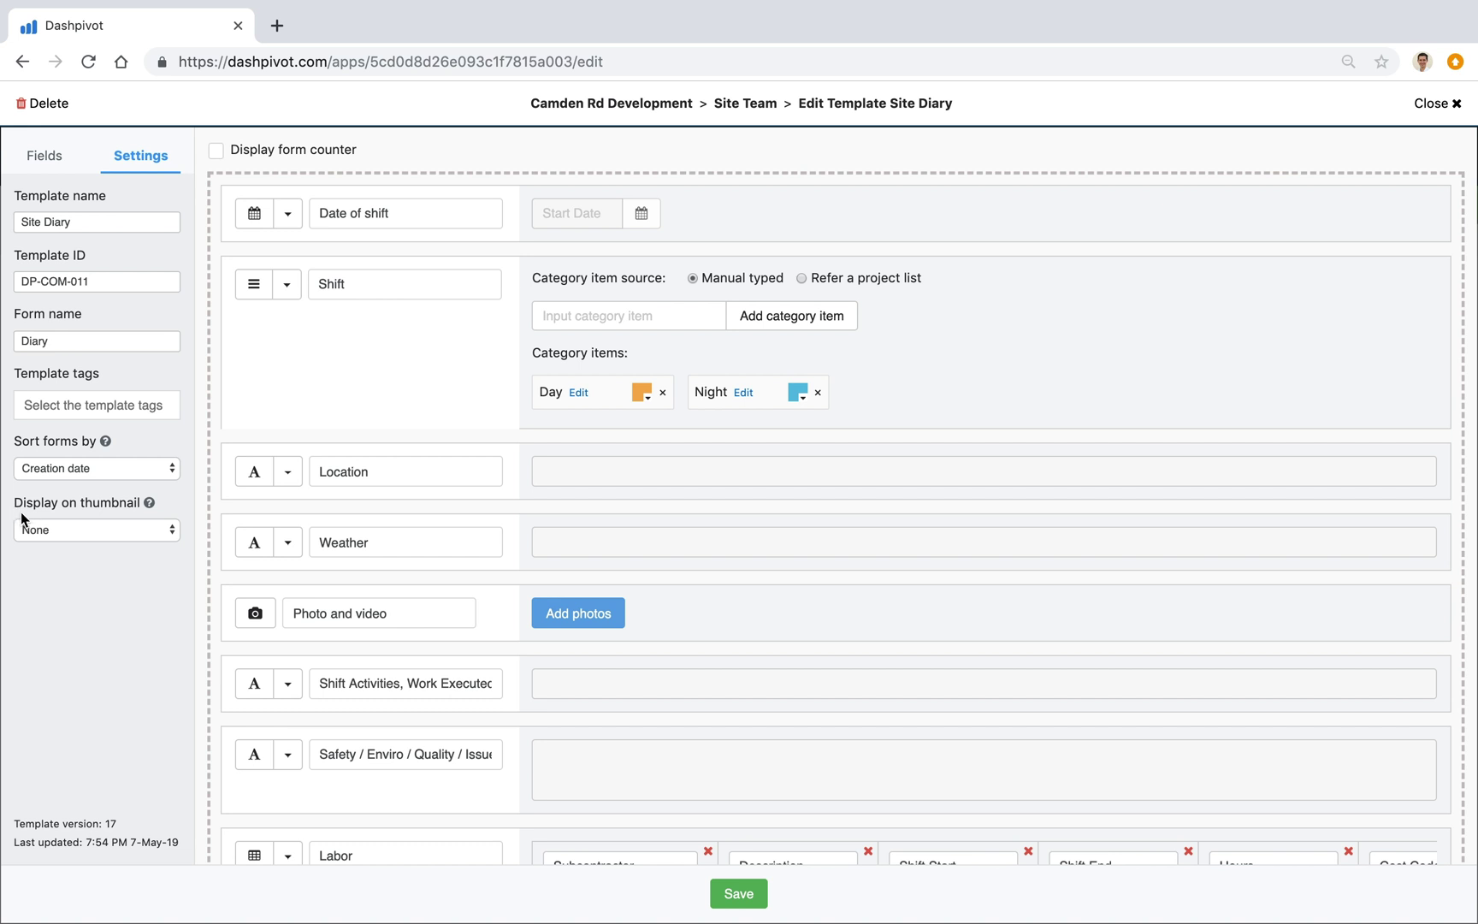
click(100, 531)
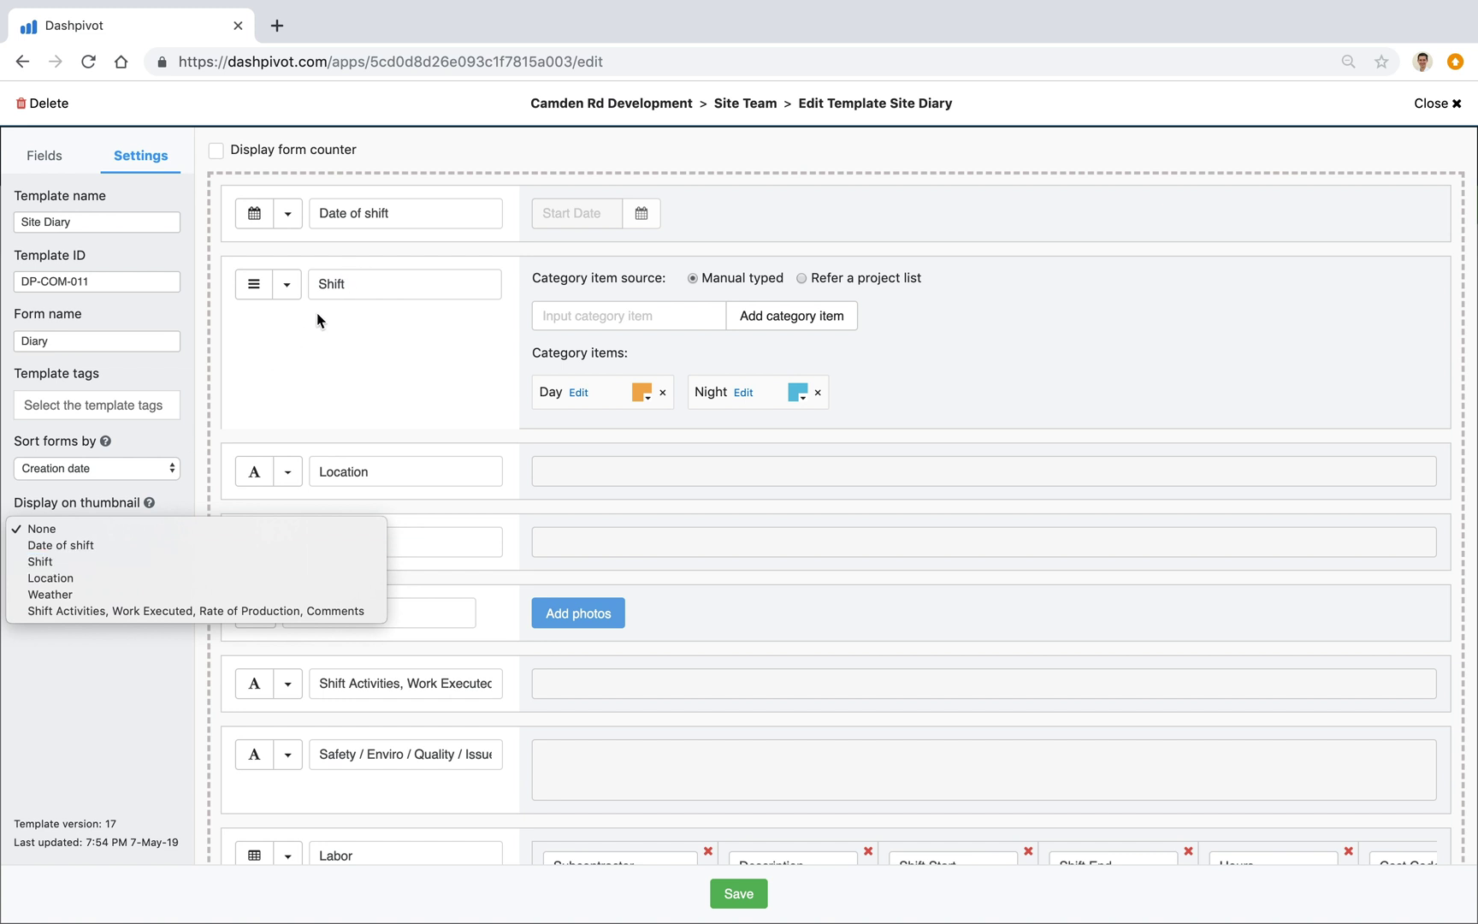
click(151, 669)
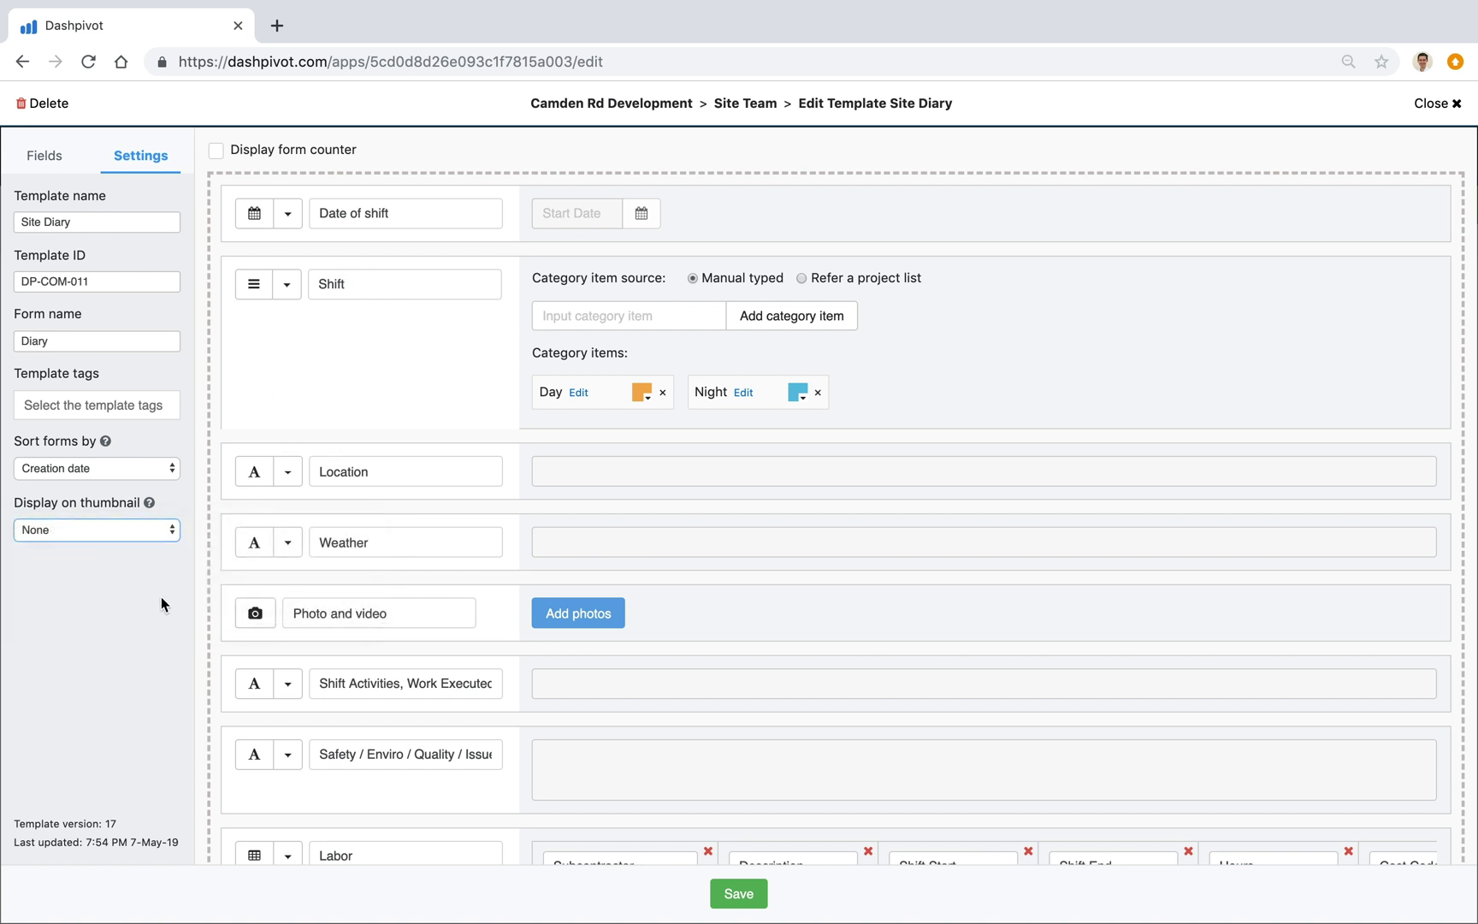
click(50, 154)
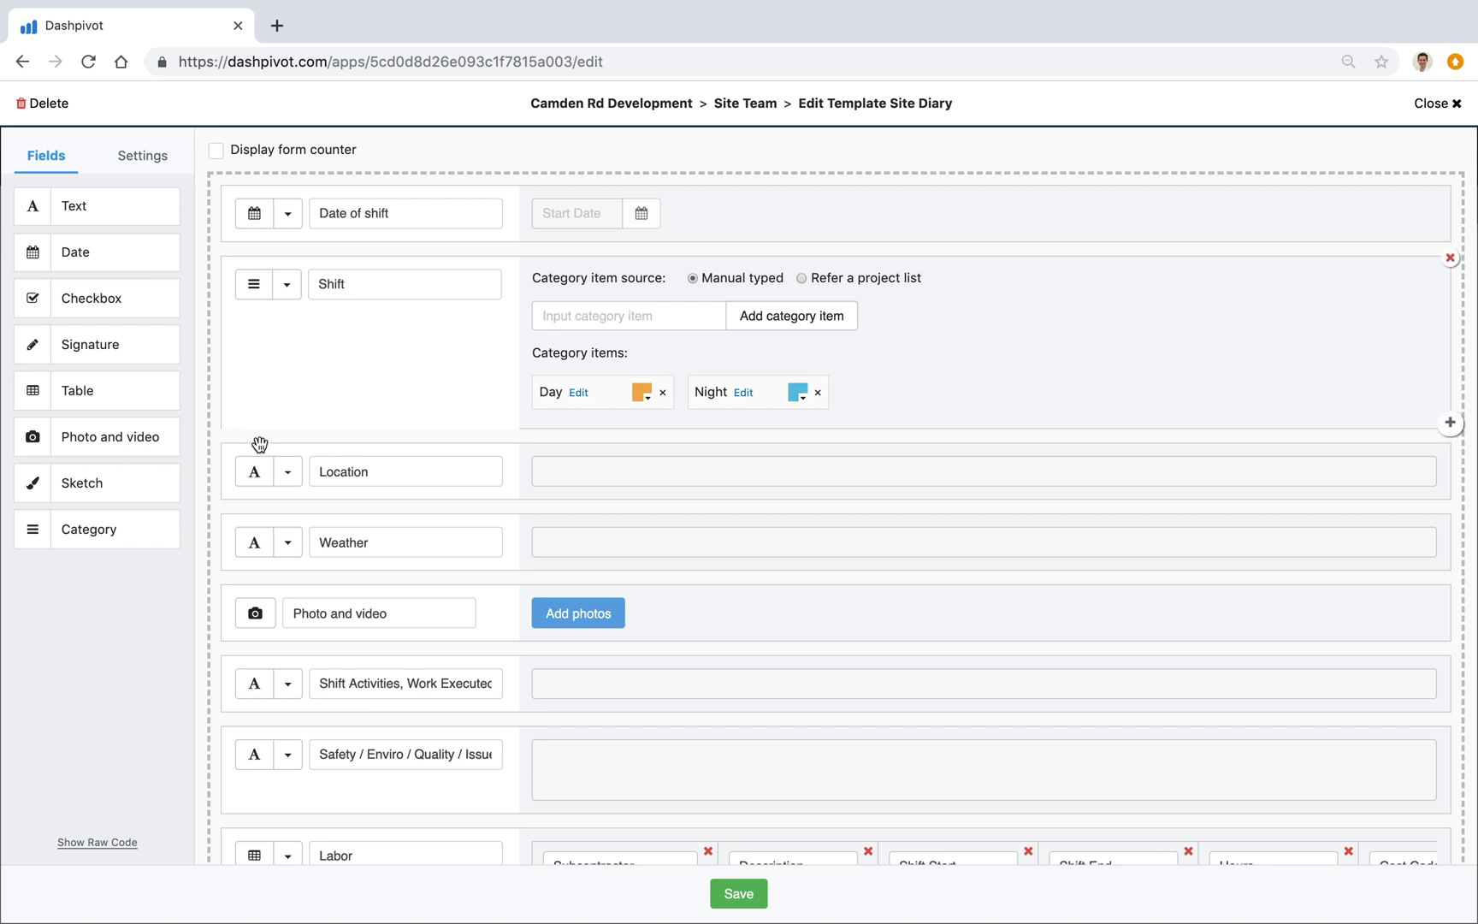
click(287, 471)
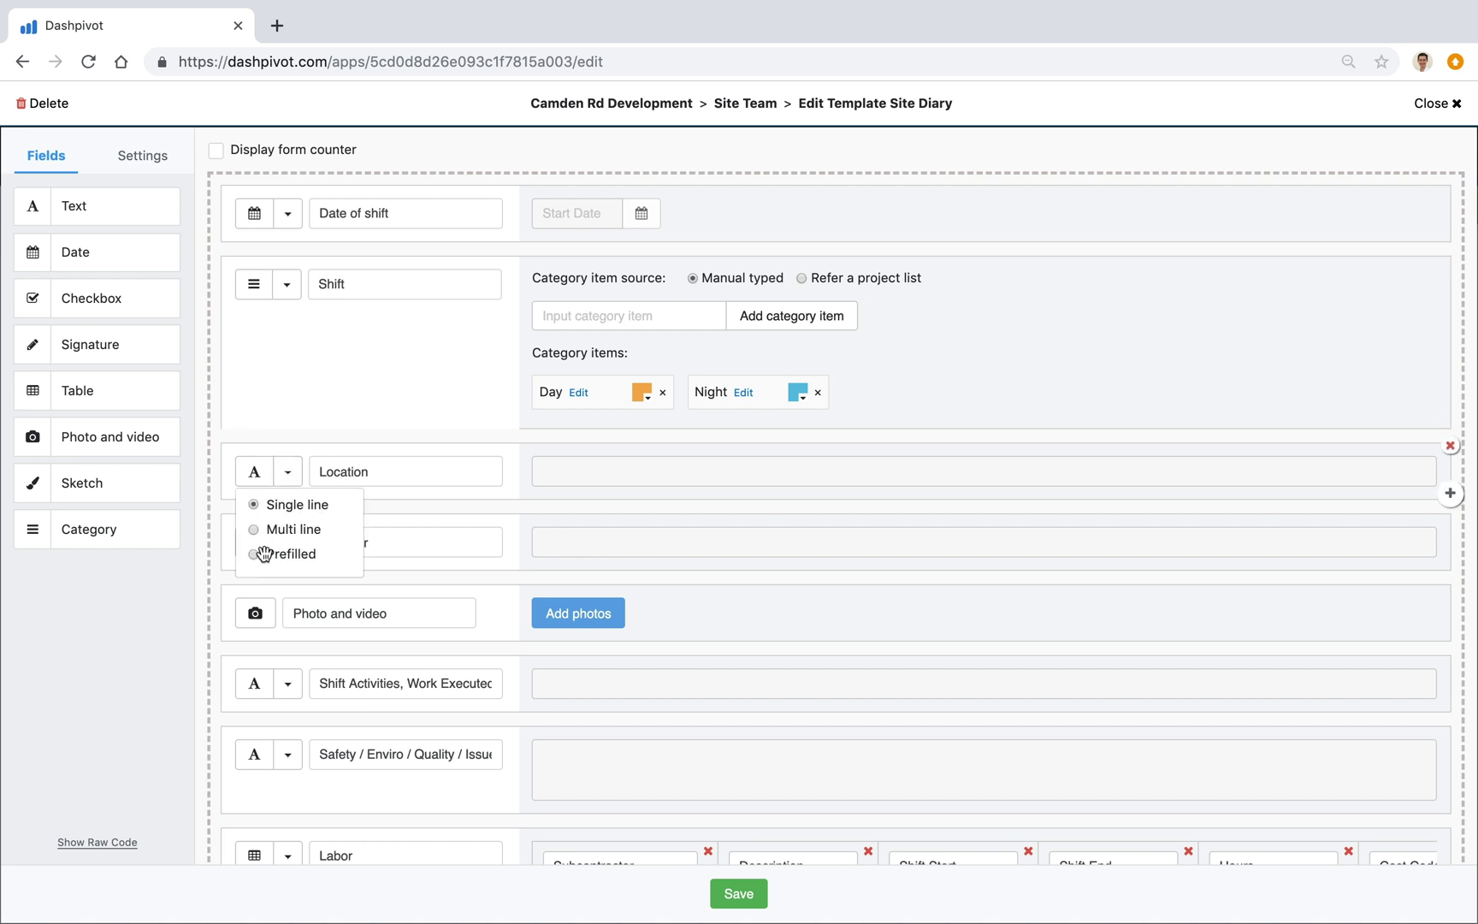
click(287, 471)
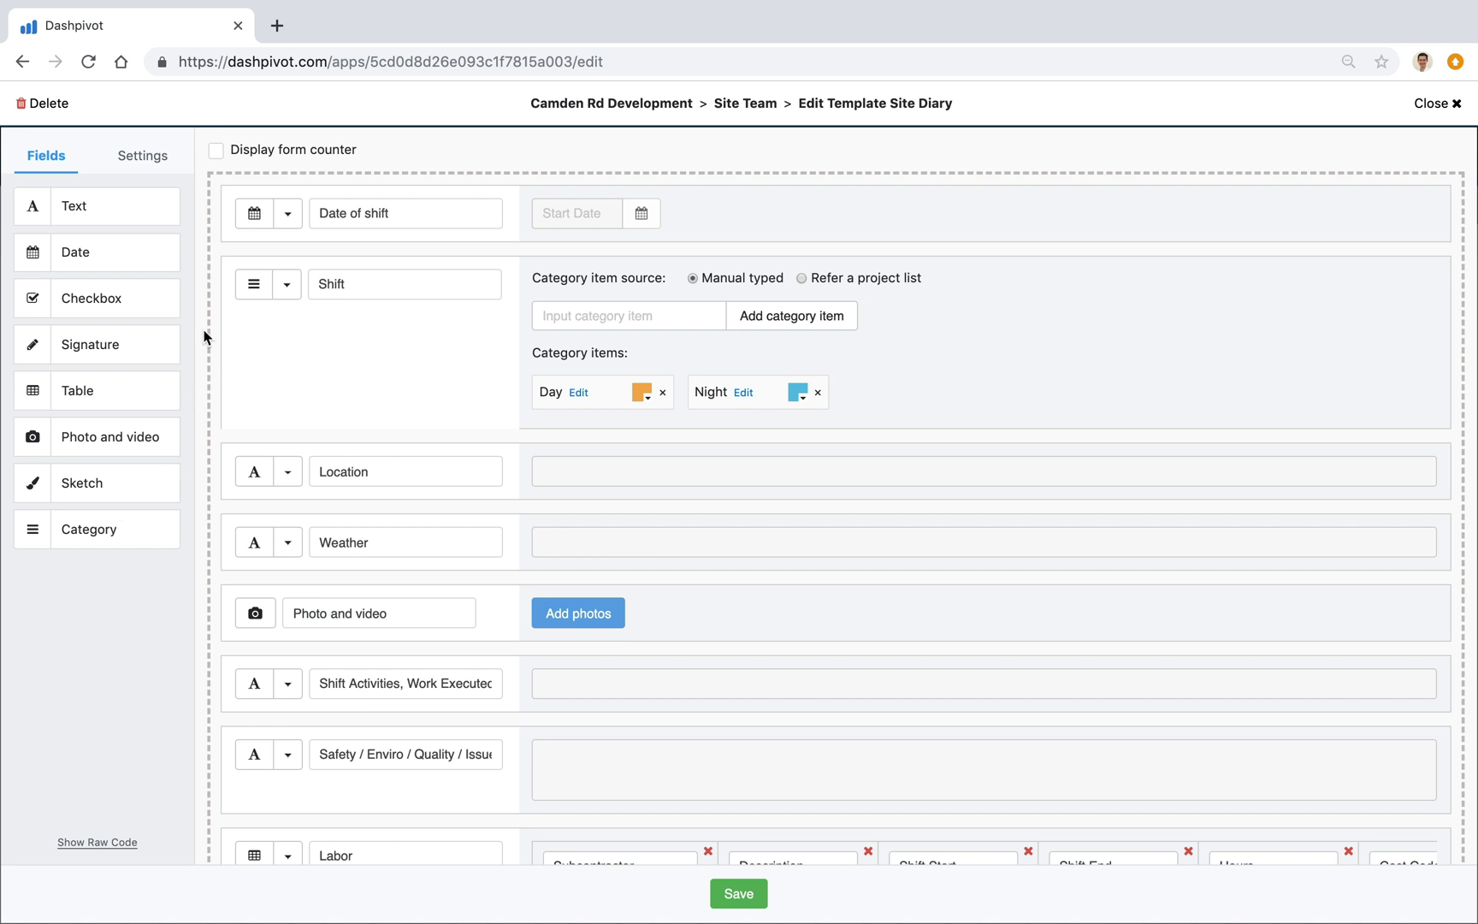
Set Display on thumbnail to Shift (Day or Night) and save the Site Diary template.
click(144, 157)
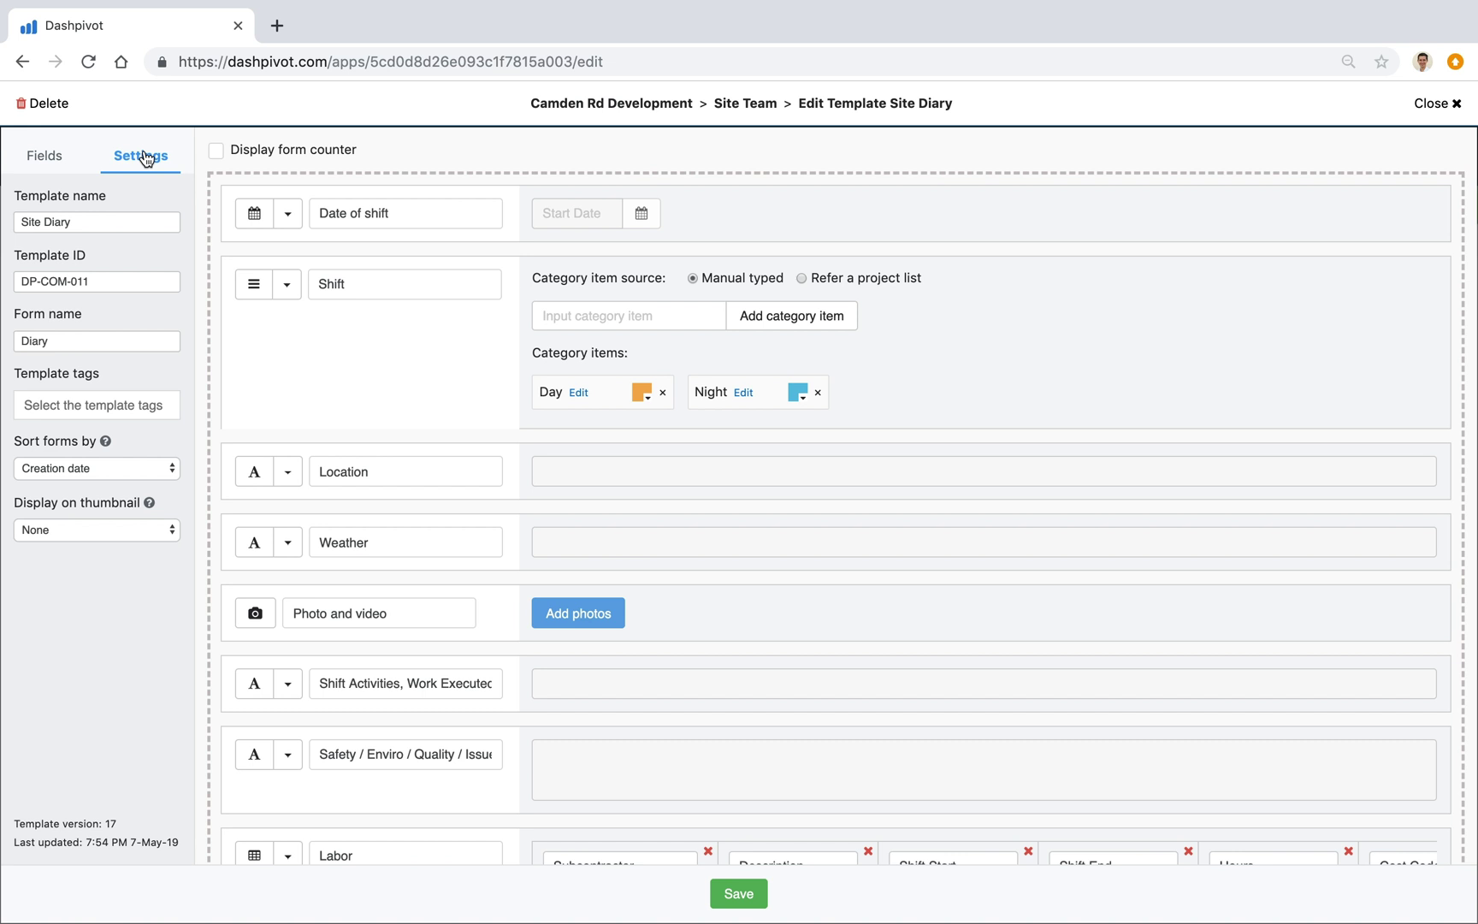
click(77, 529)
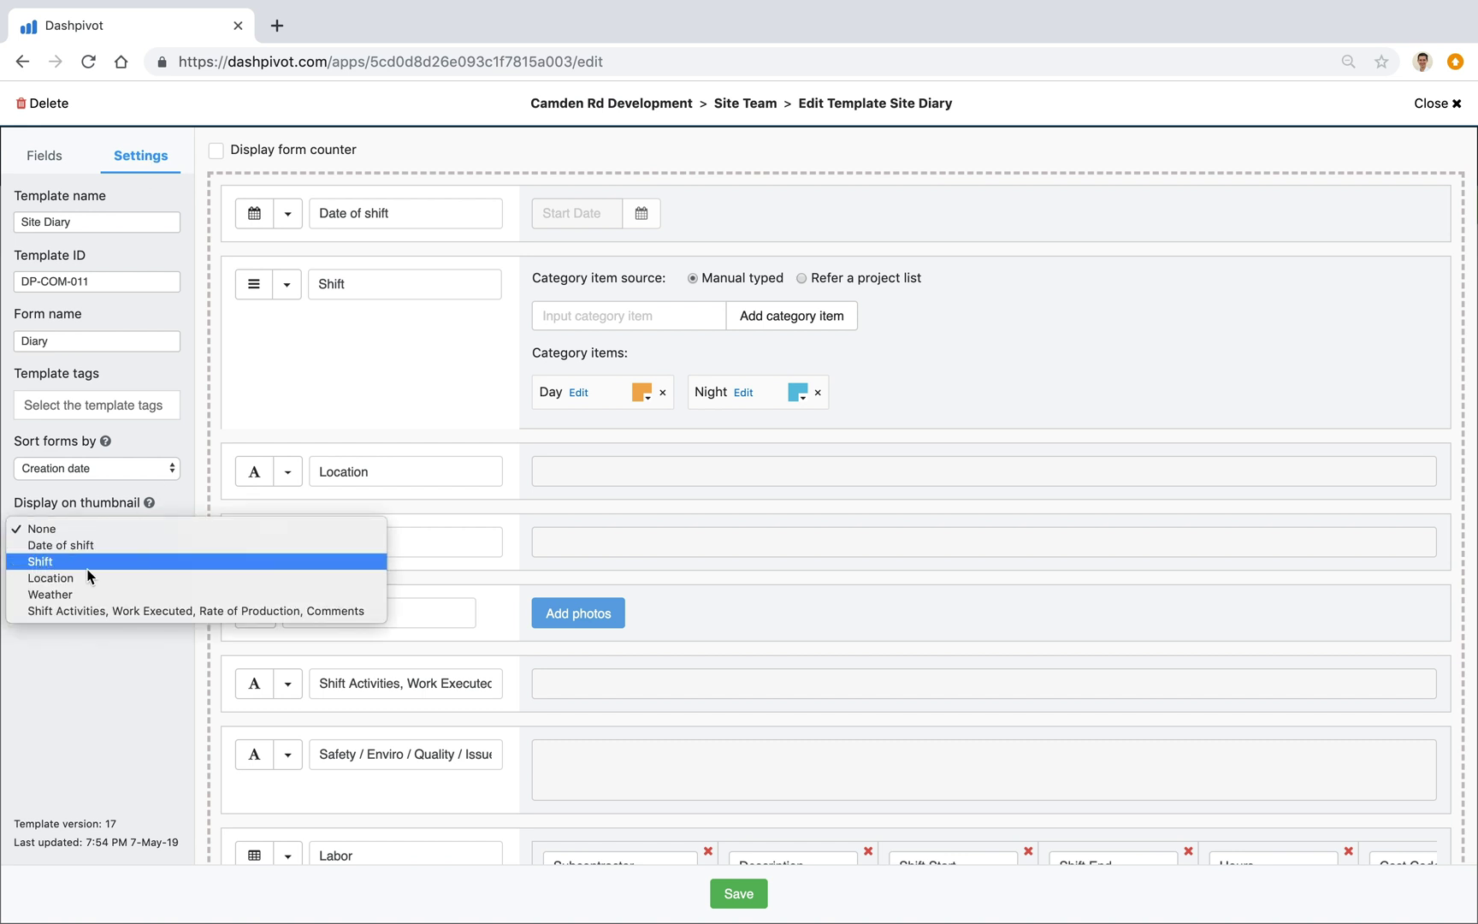
click(62, 560)
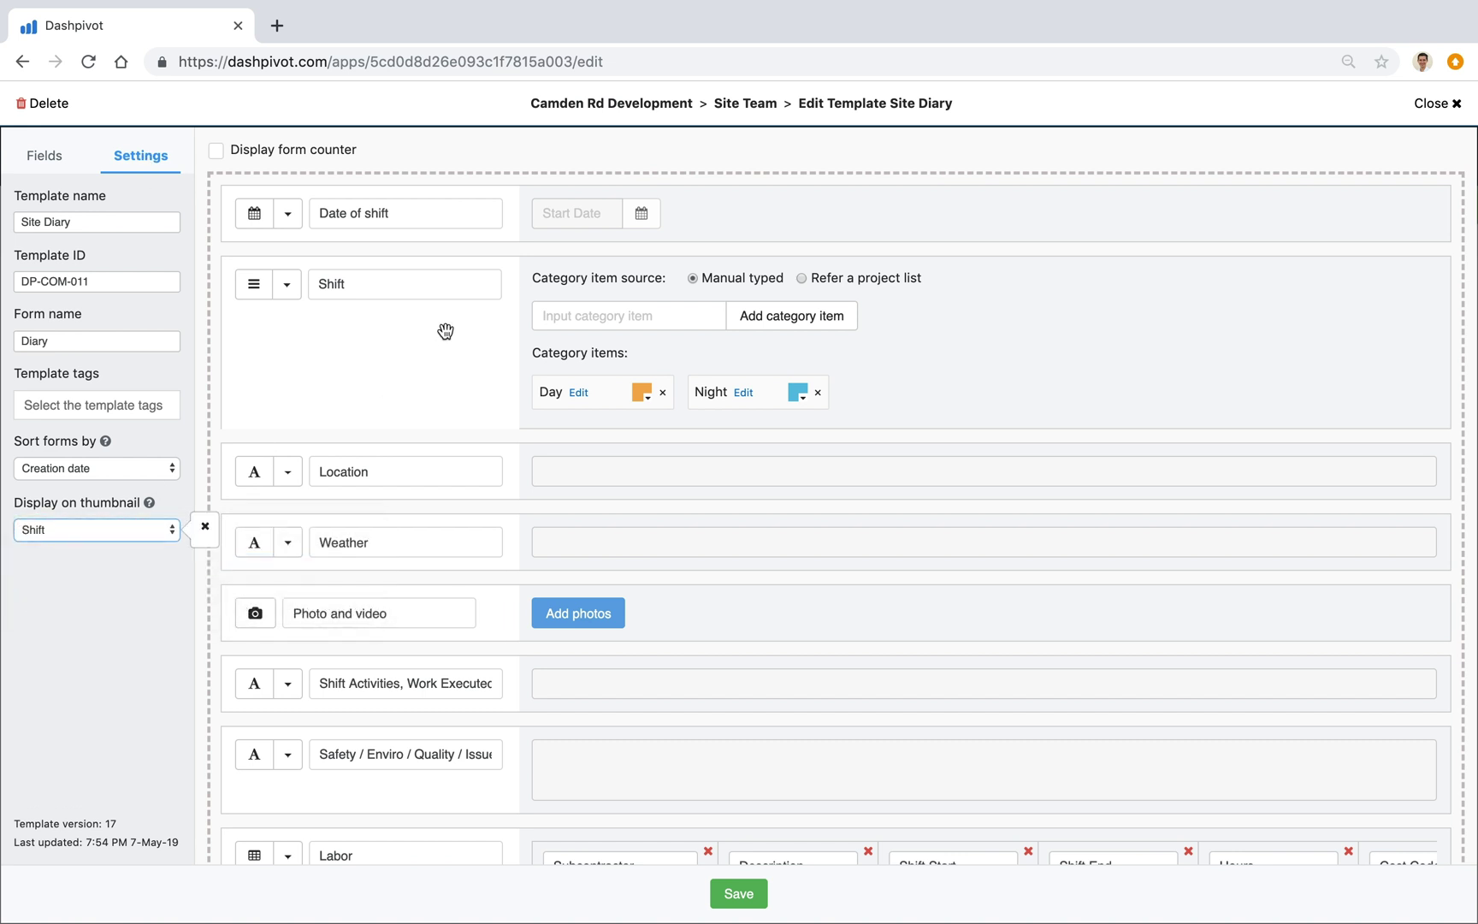
click(390, 484)
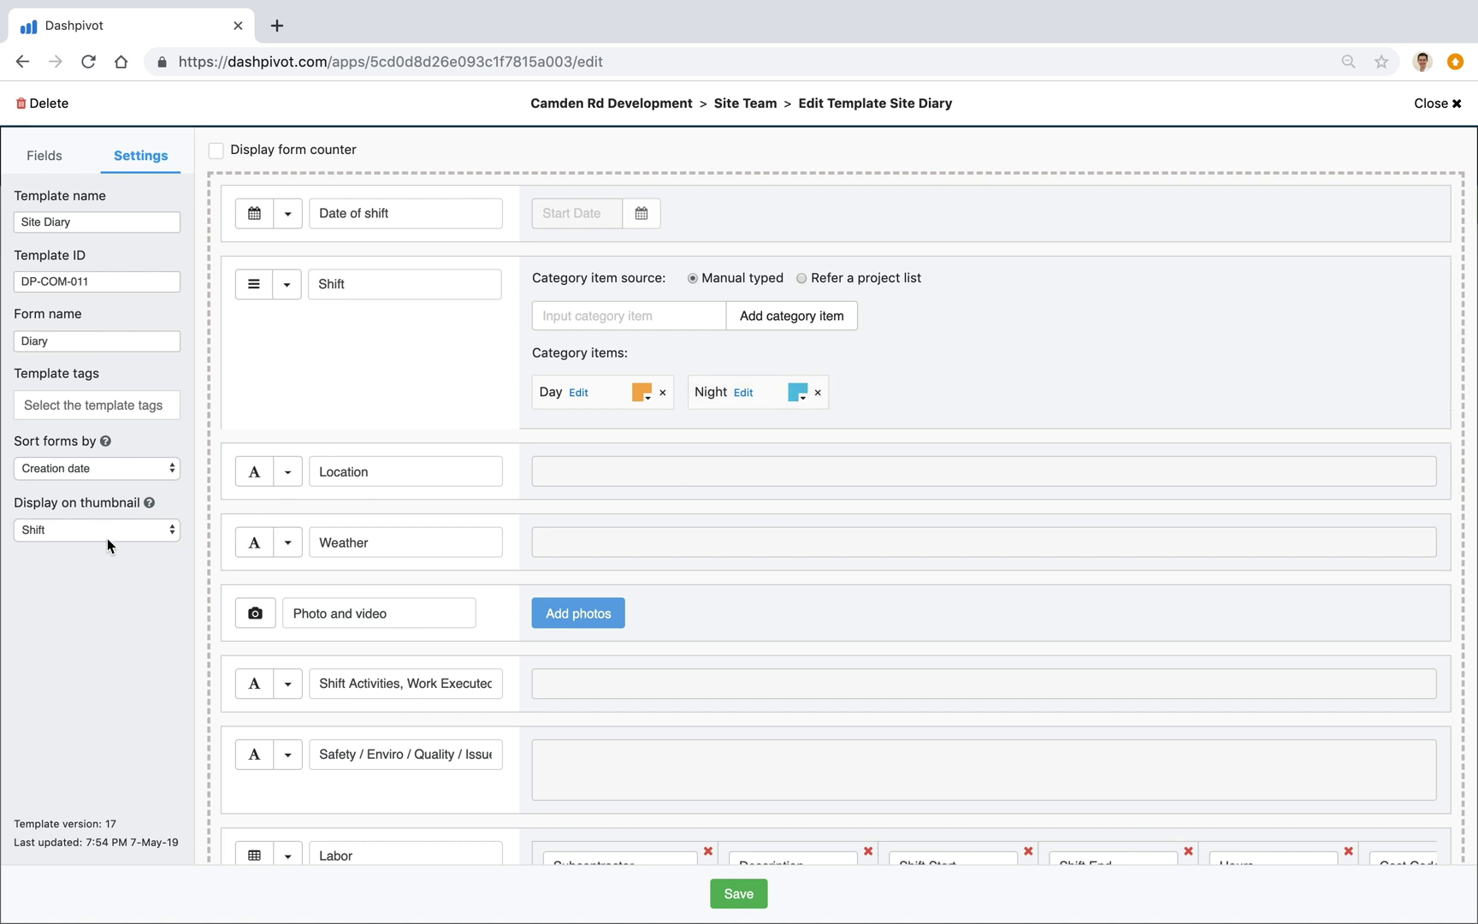
click(739, 893)
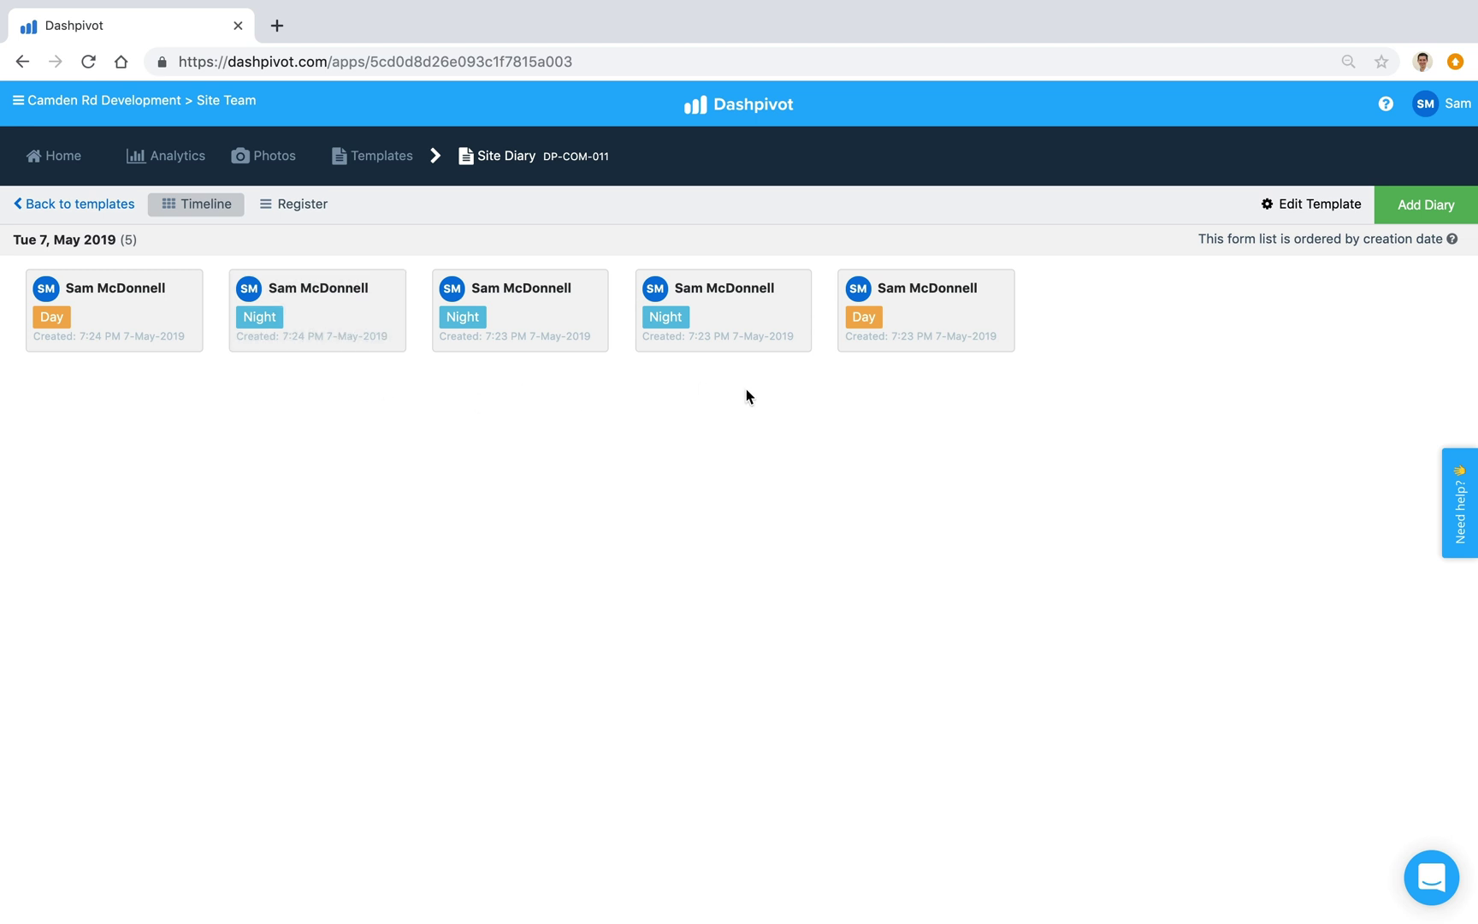
Change Display on thumbnail from Shift to Location (Zone 1 or Zone 2) and save the template.
click(1275, 199)
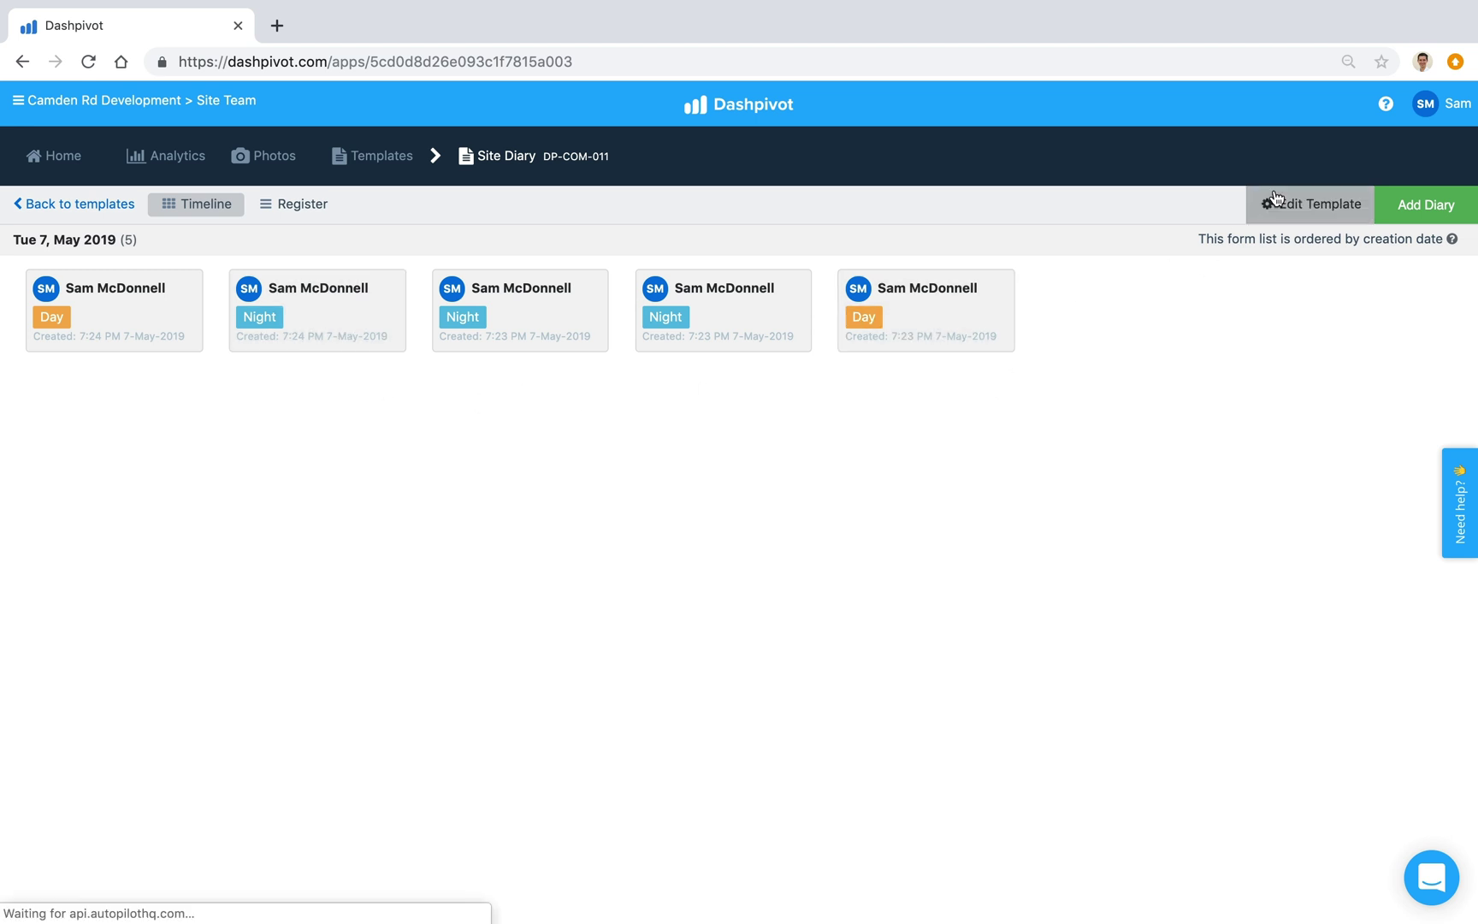
click(139, 158)
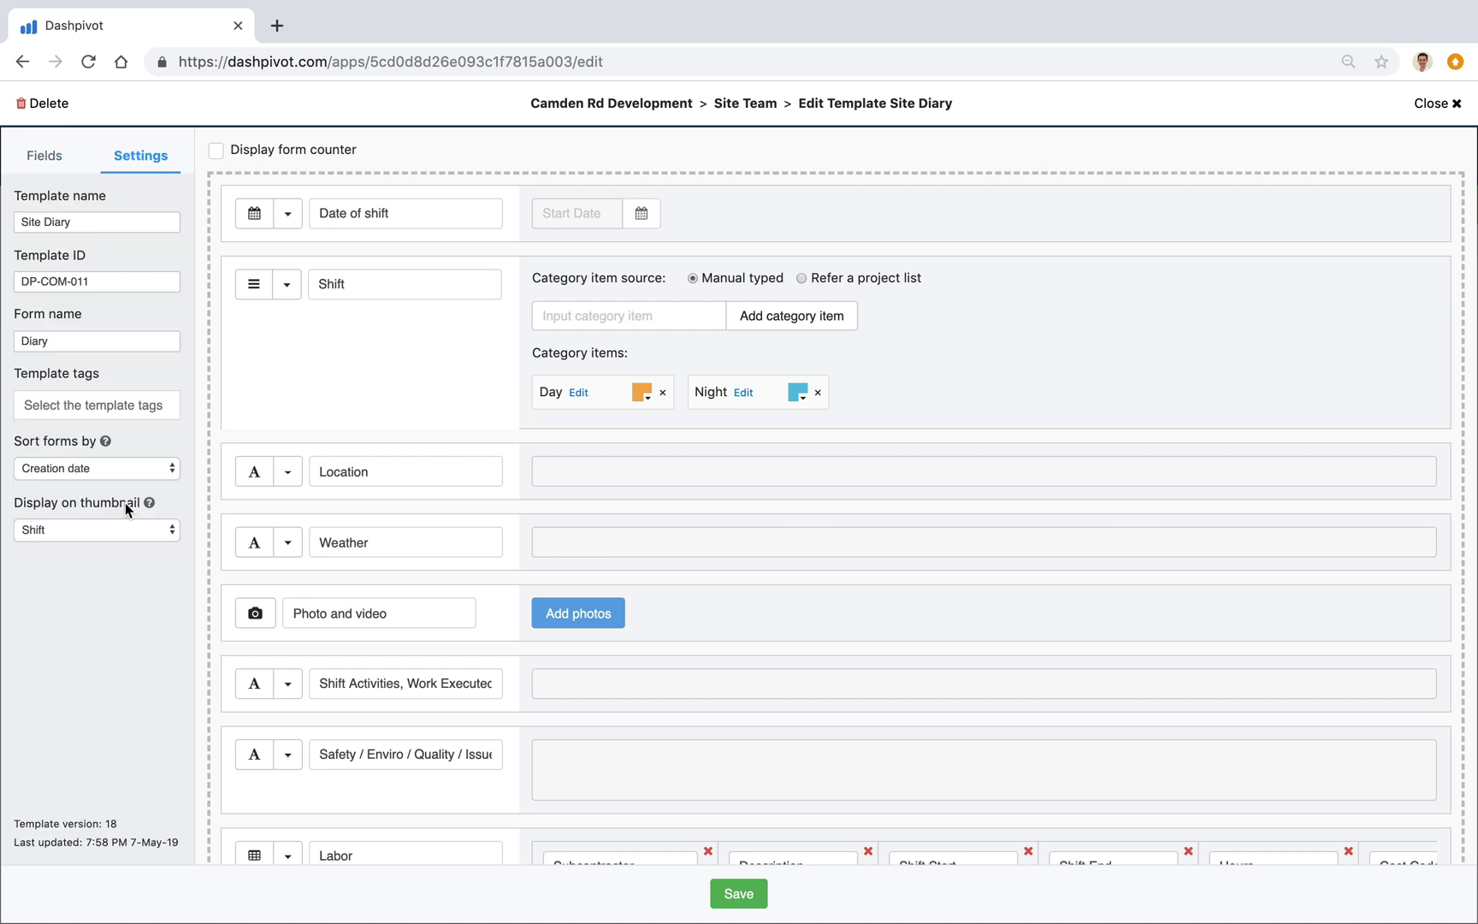
click(93, 469)
click(87, 535)
click(87, 535)
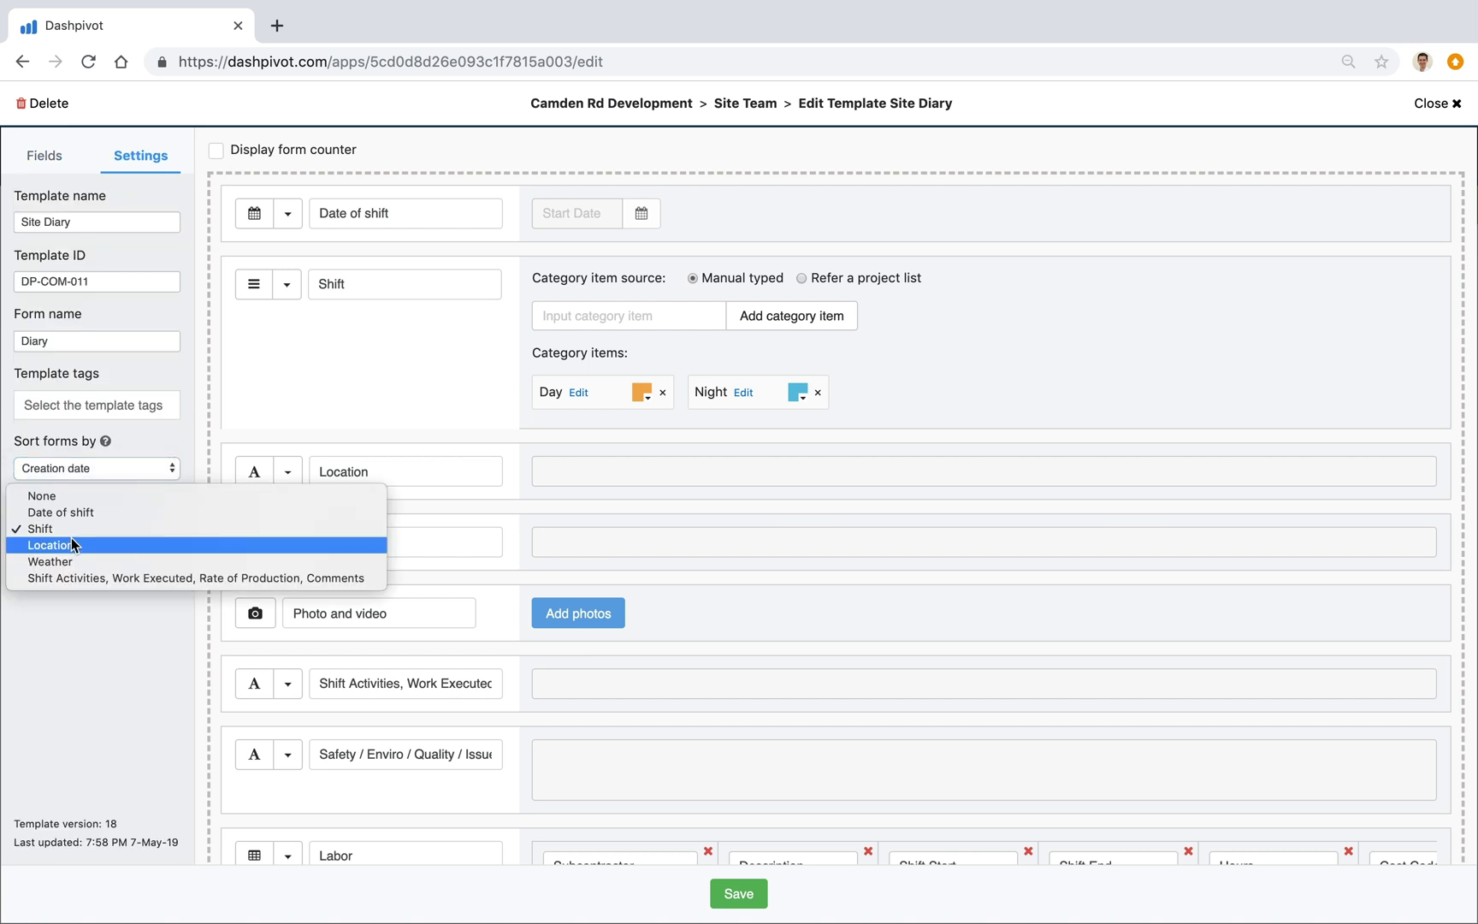
click(83, 544)
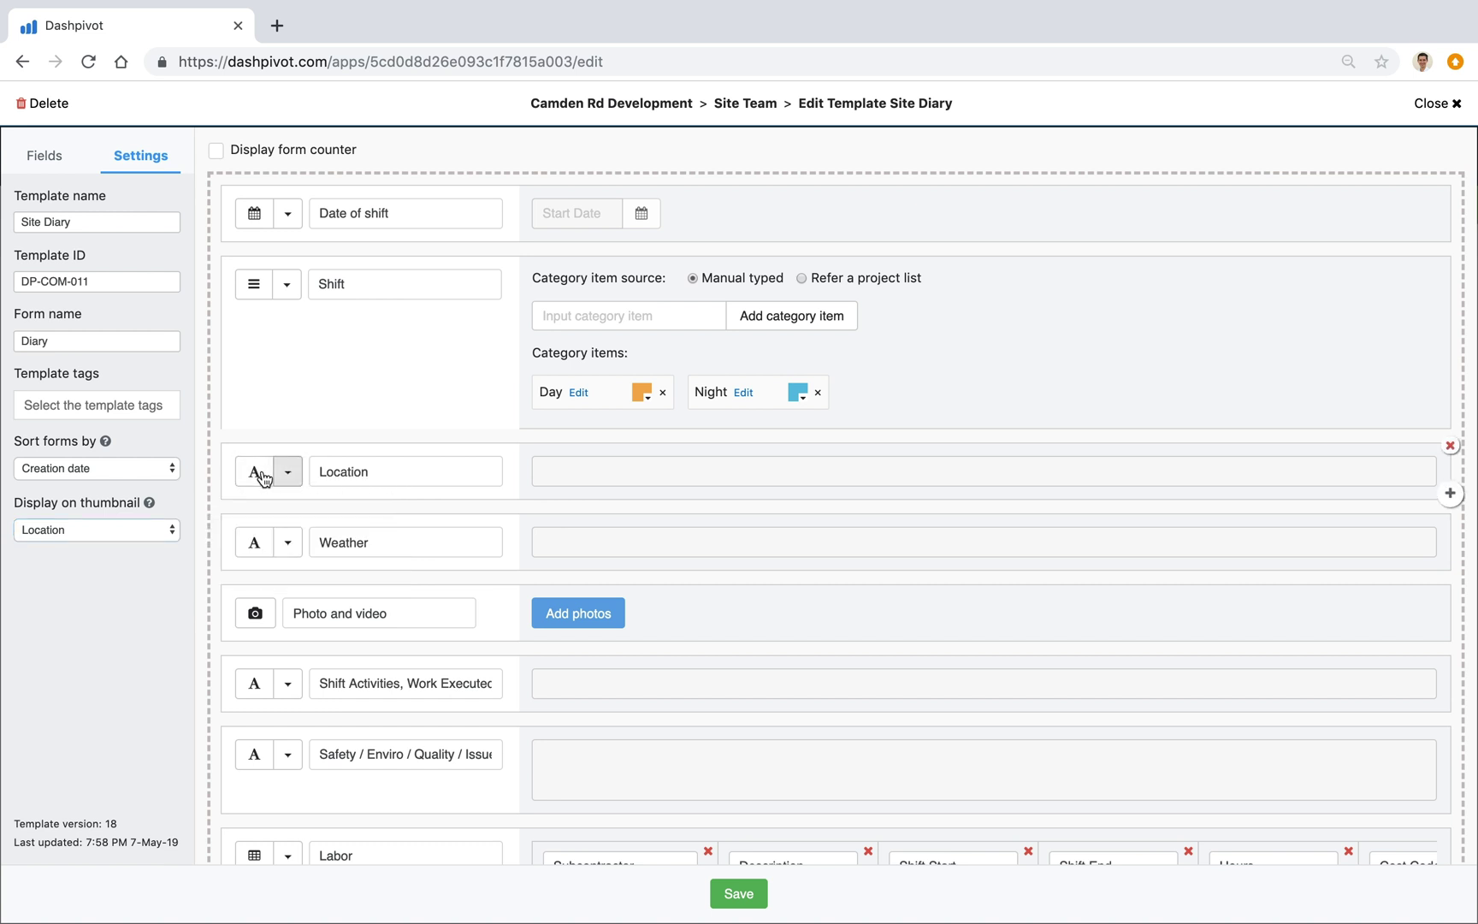
click(737, 893)
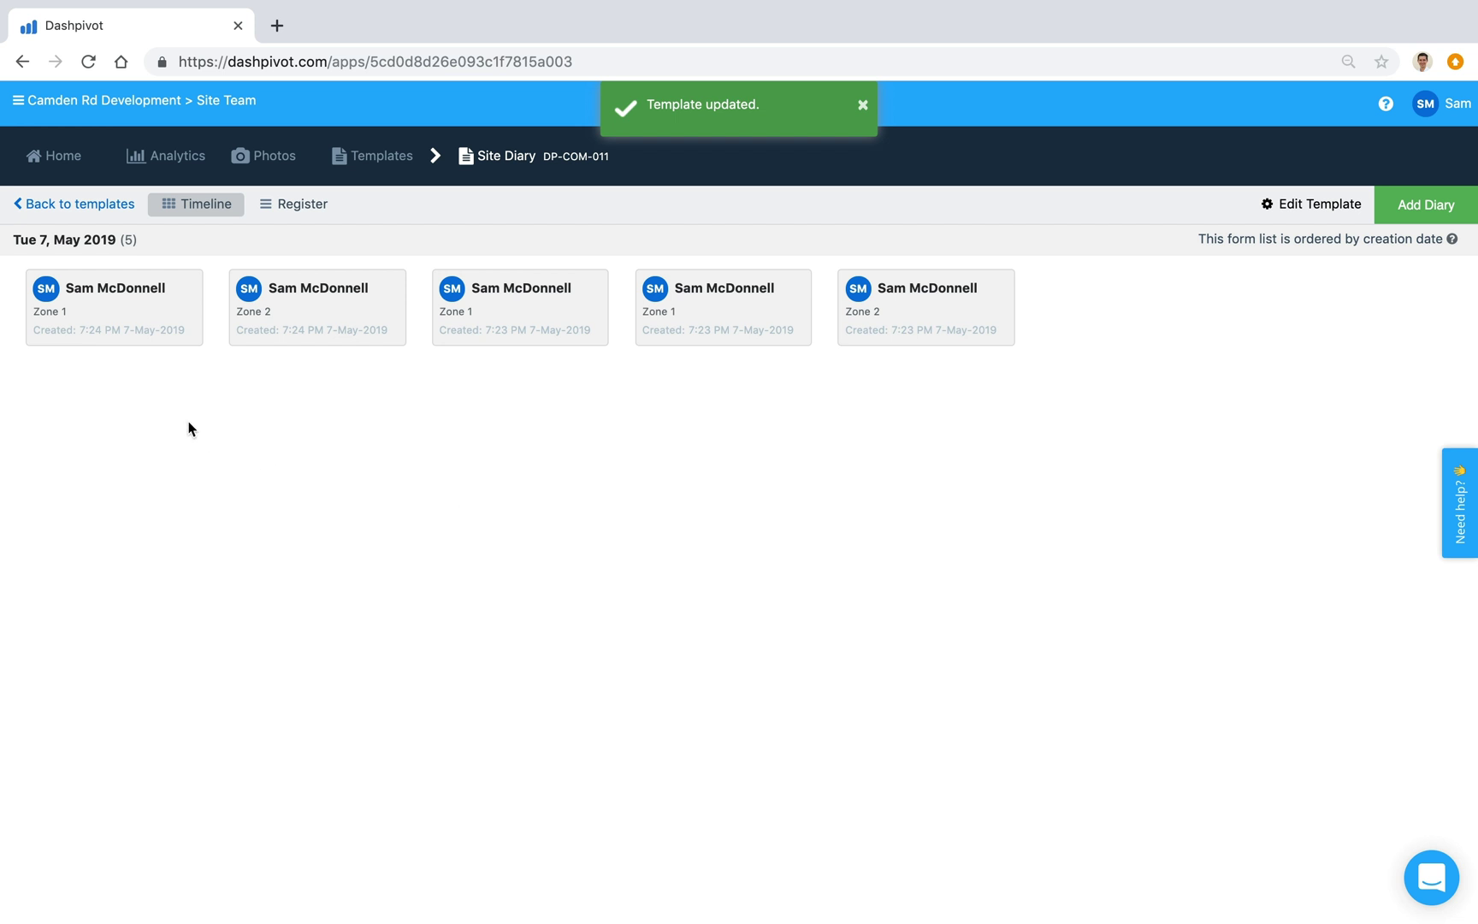
click(272, 318)
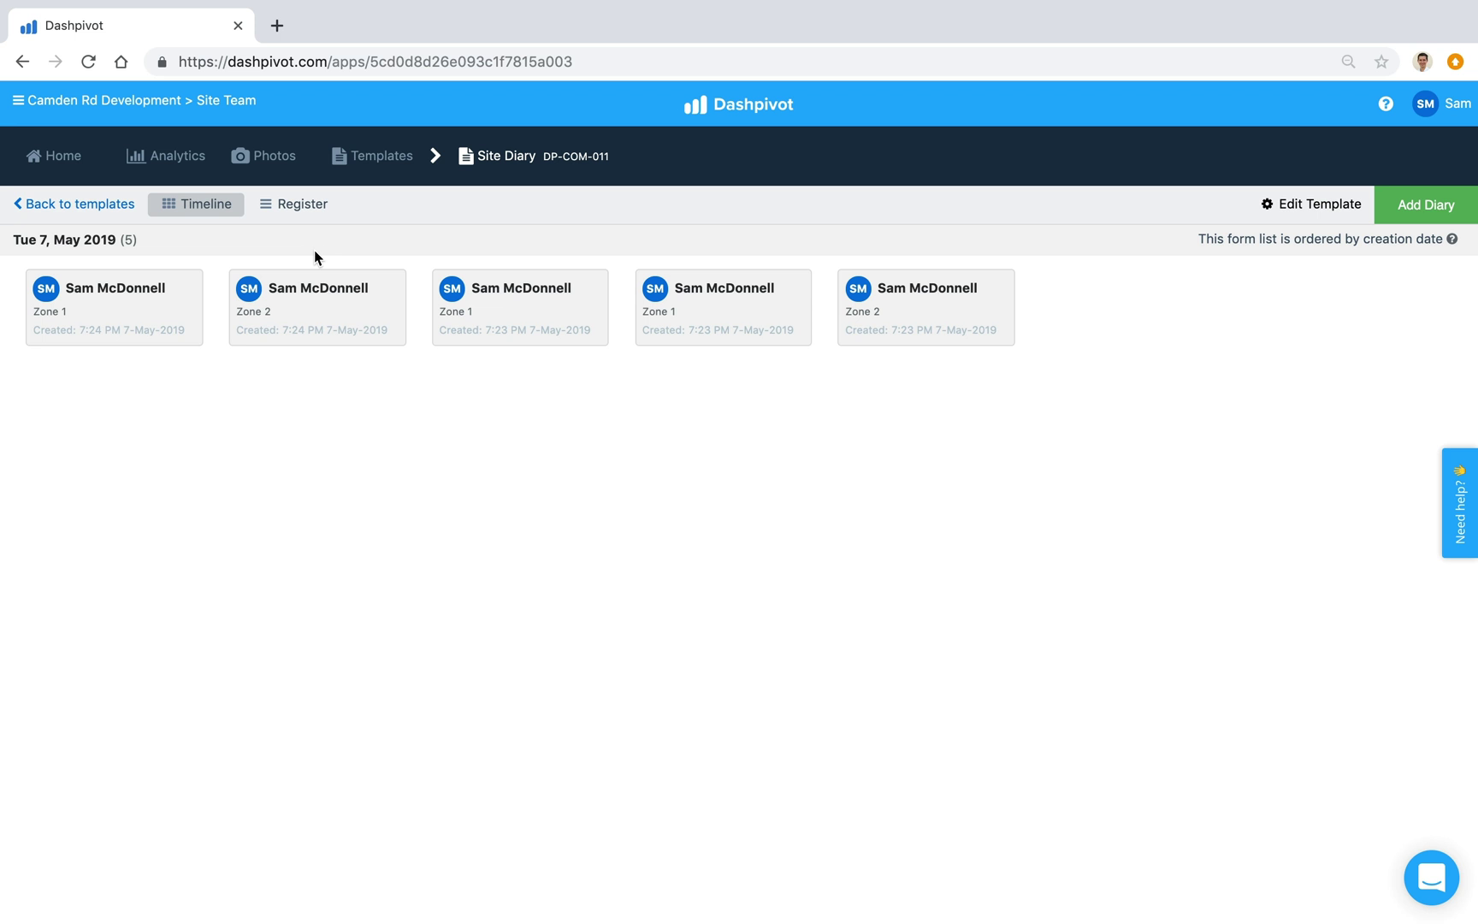
click(291, 205)
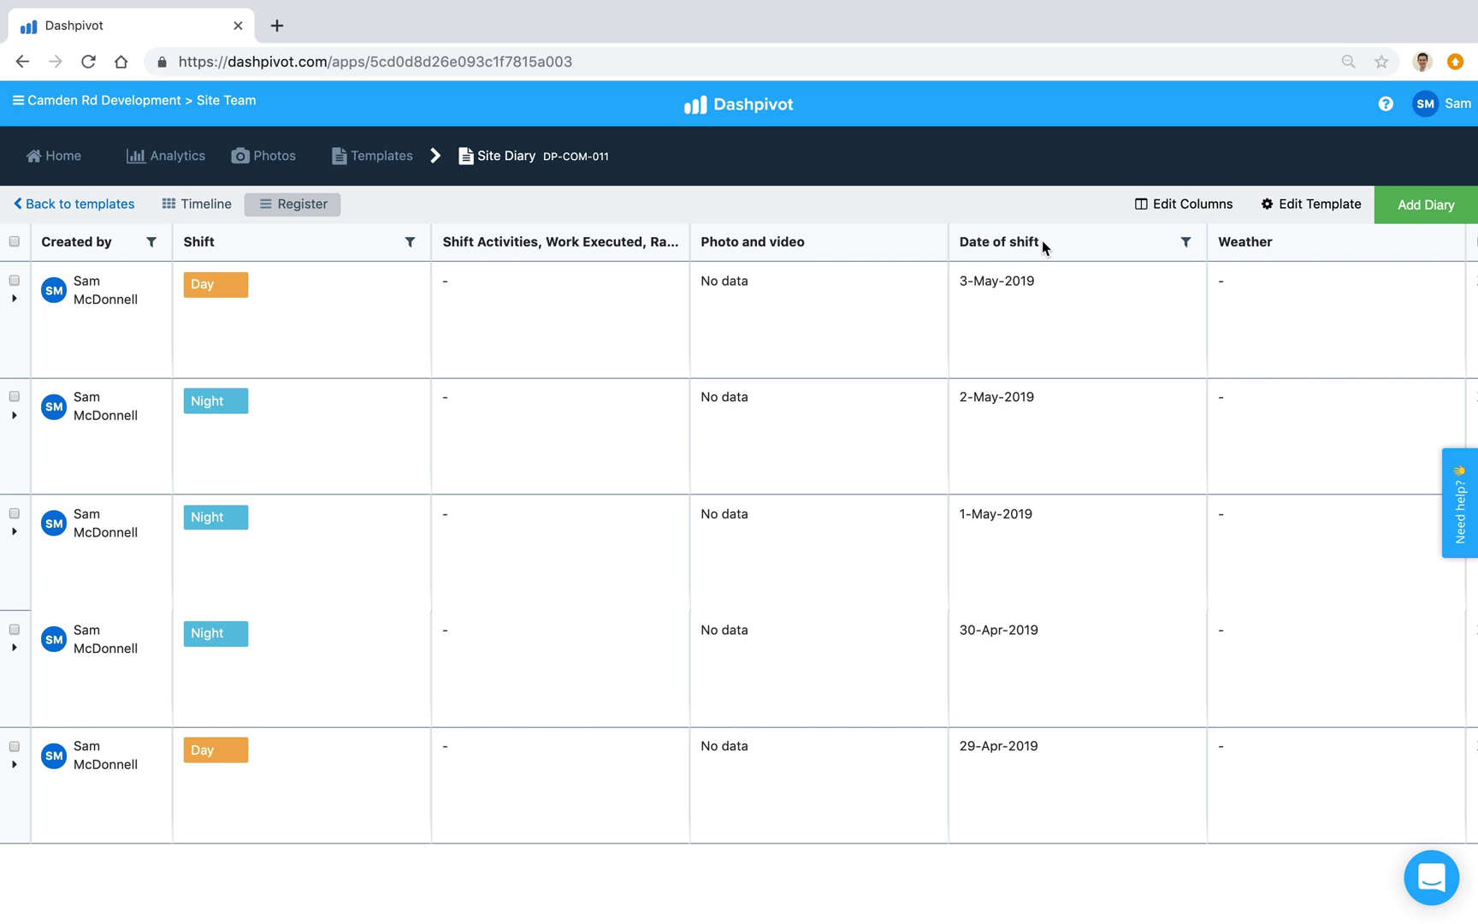
drag(1039, 242, 957, 244)
click(1006, 236)
click(210, 214)
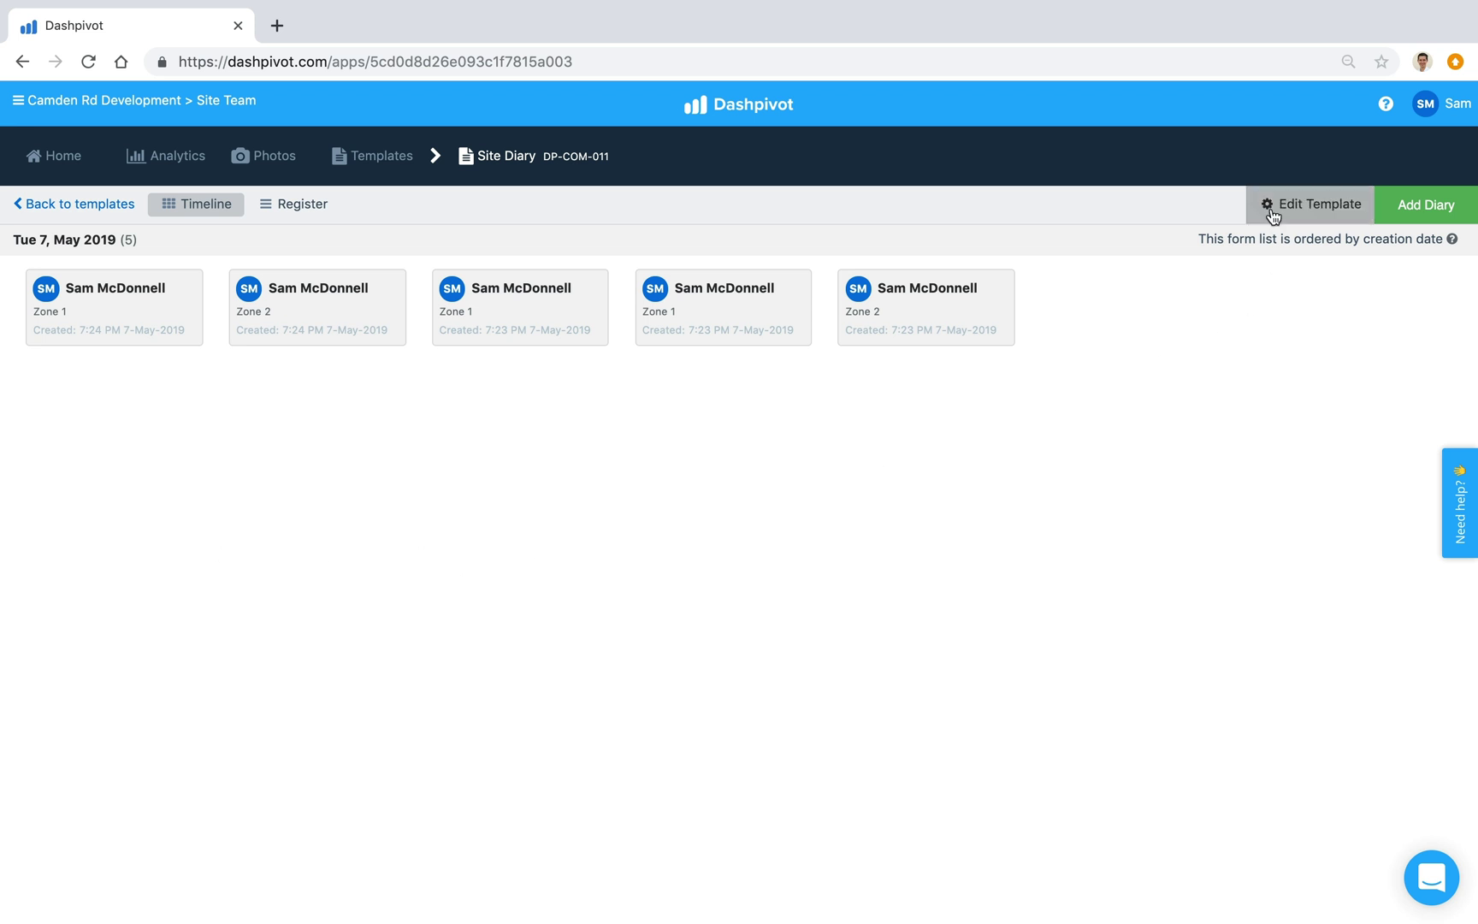
In the Site Diary template settings, review the Sort forms by choices, including Date of shift.
click(1305, 220)
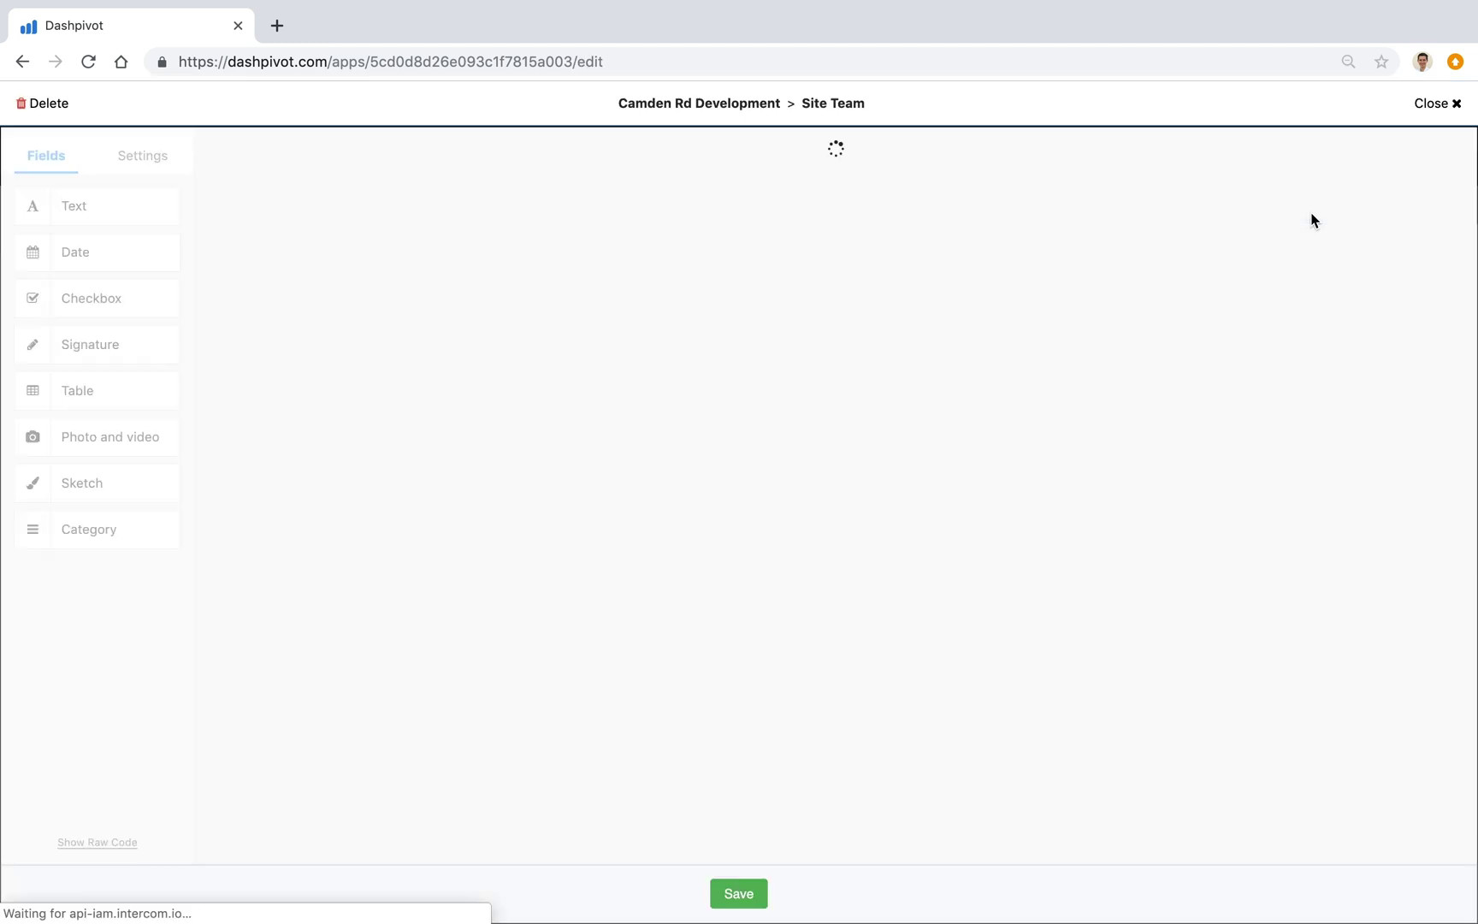
click(143, 159)
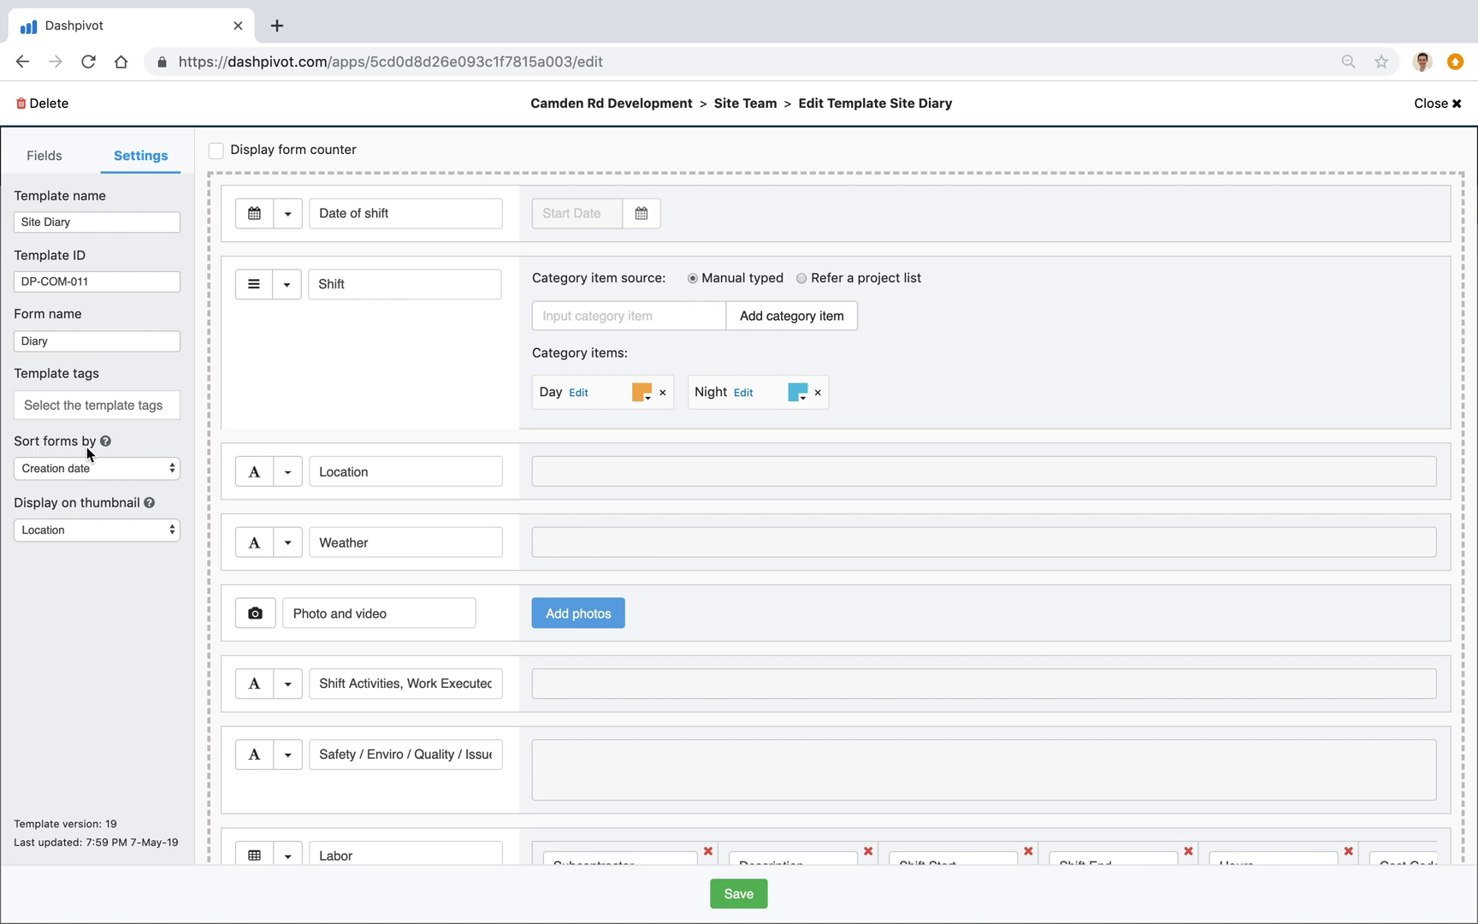
click(110, 474)
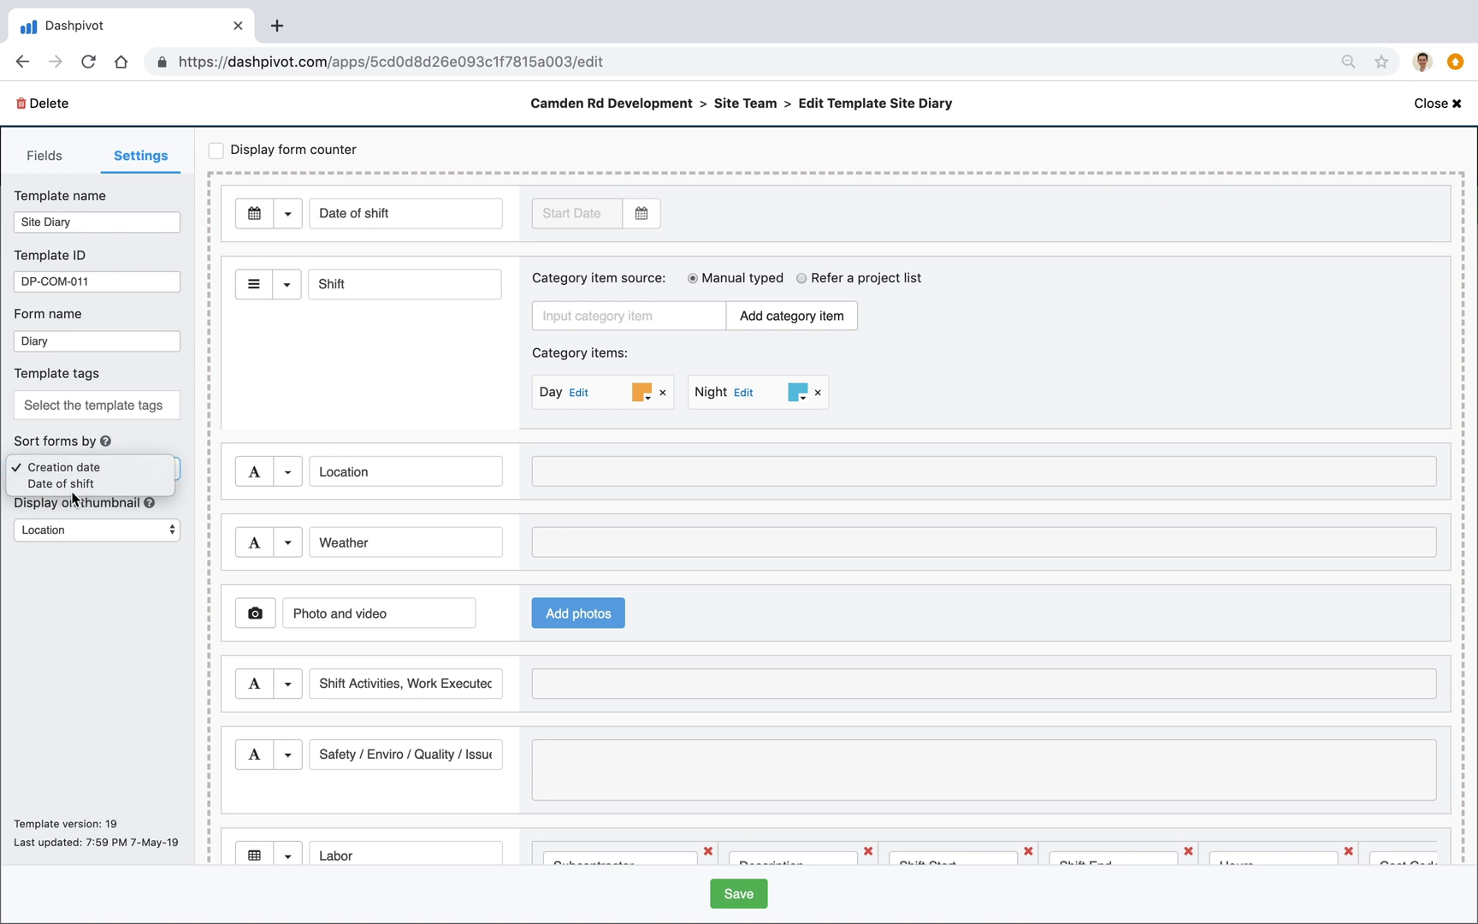
click(56, 468)
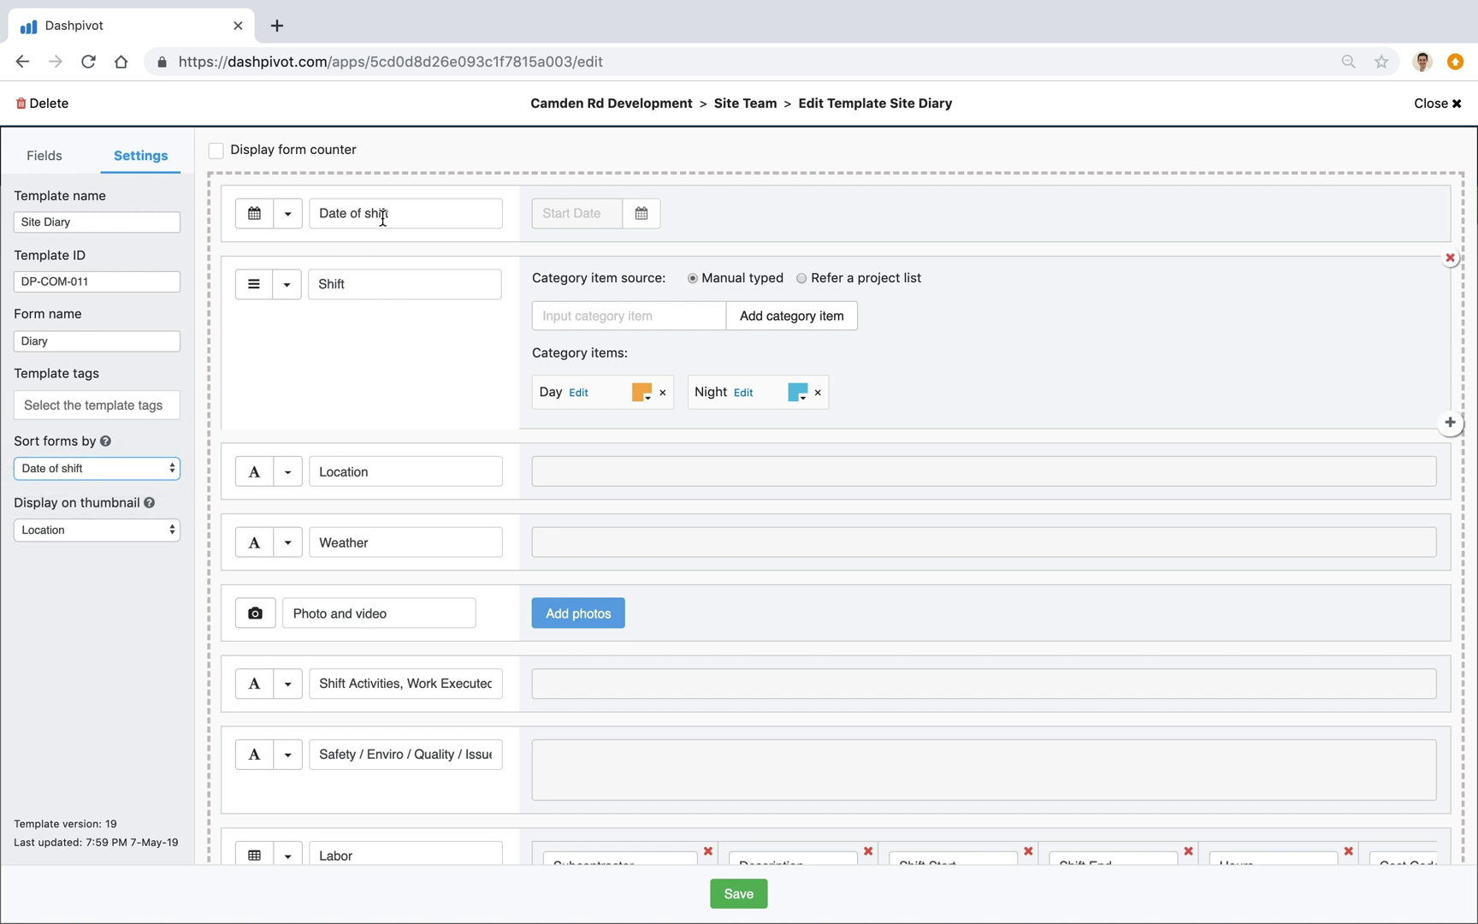
Rename the 'Date of shift' field to 'Date' and confirm forms sort by Date.
drag(349, 213, 451, 213)
key(BackSpace)
key(BackSpace)
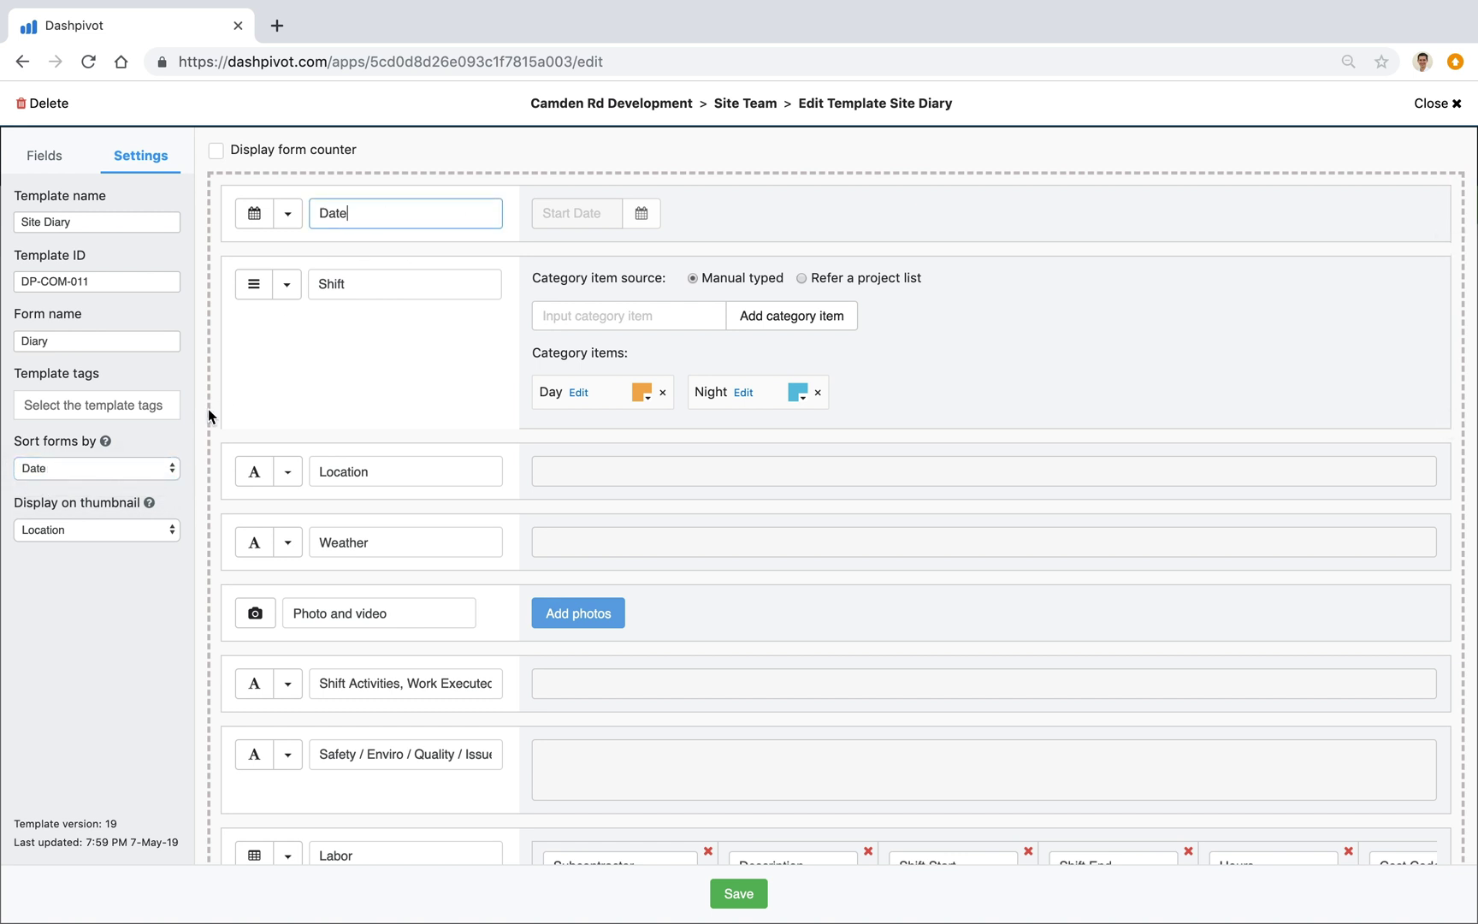
text(test)
key(BackSpace)
key(BackSpace)
key(BackSpace)
key(BackSpace)
click(83, 466)
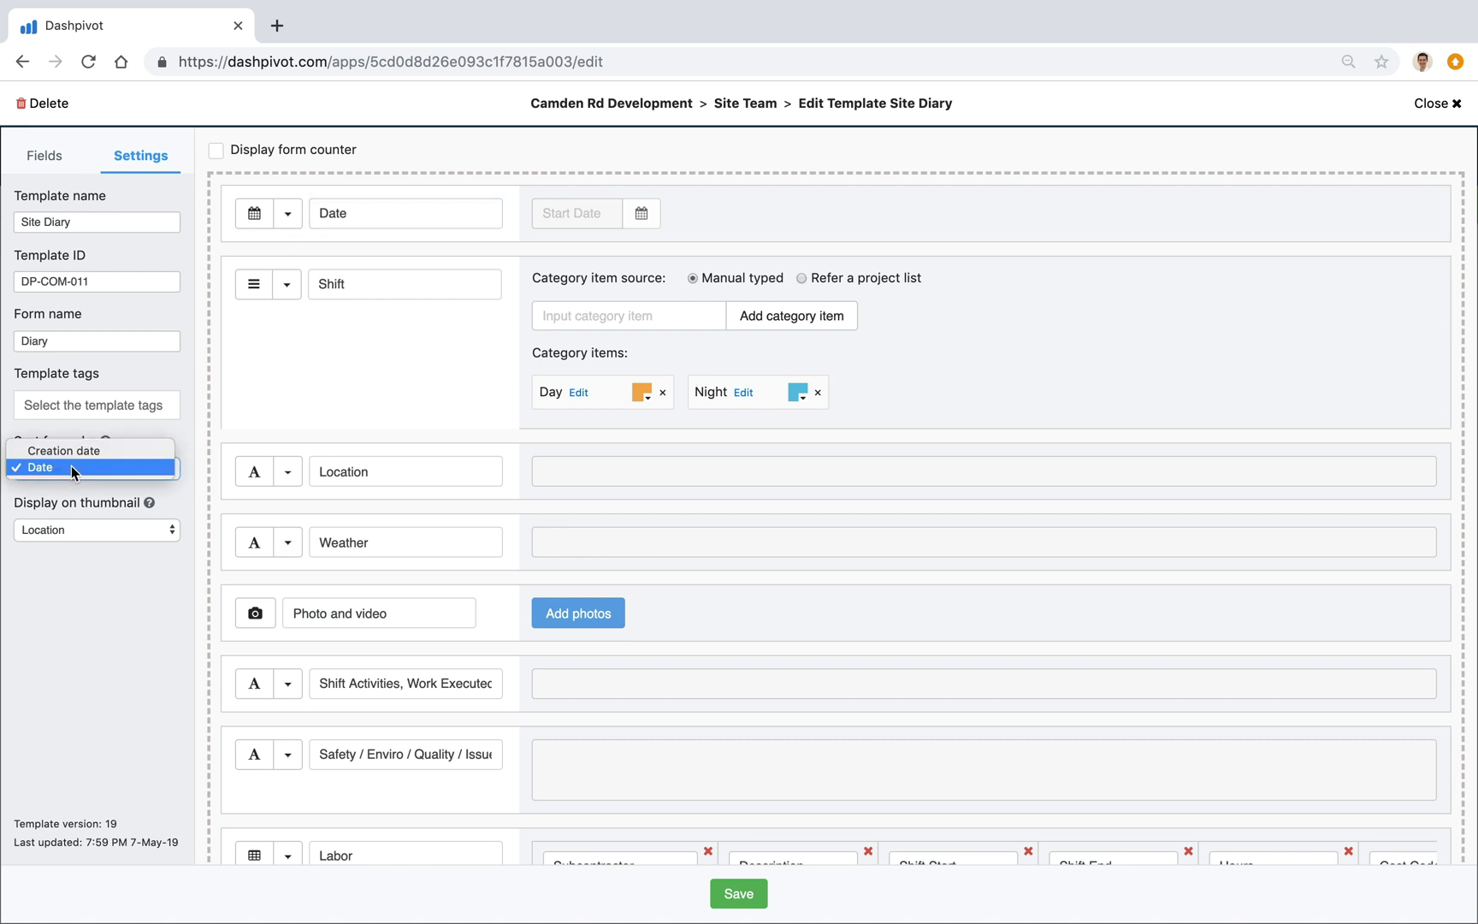
click(180, 441)
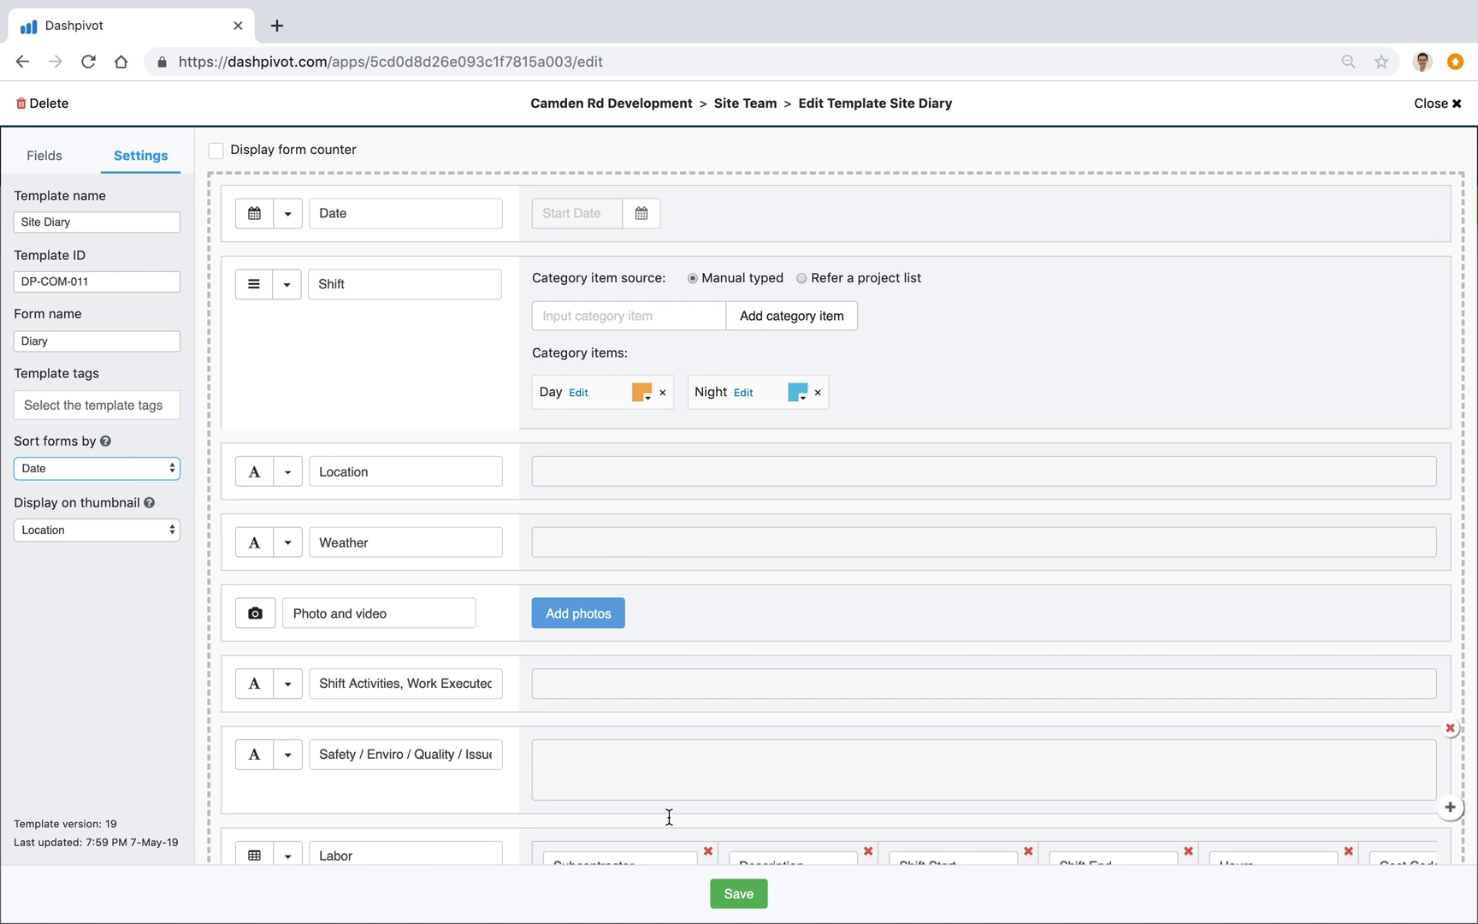
Save the template so the timeline groups diaries by Date, 29 April to 3 May 2019.
click(740, 894)
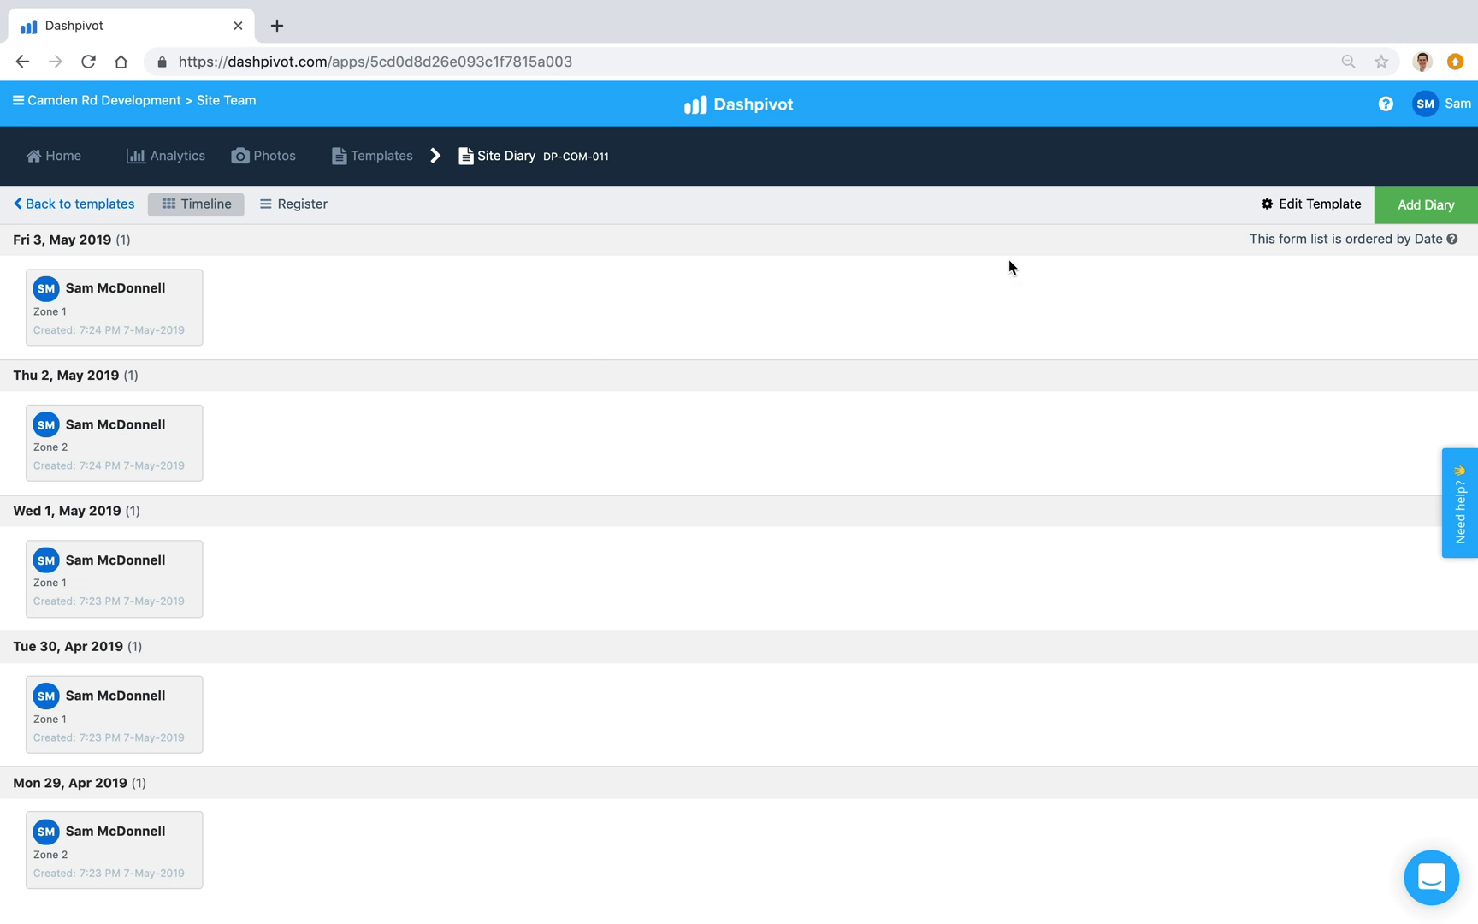
click(1380, 107)
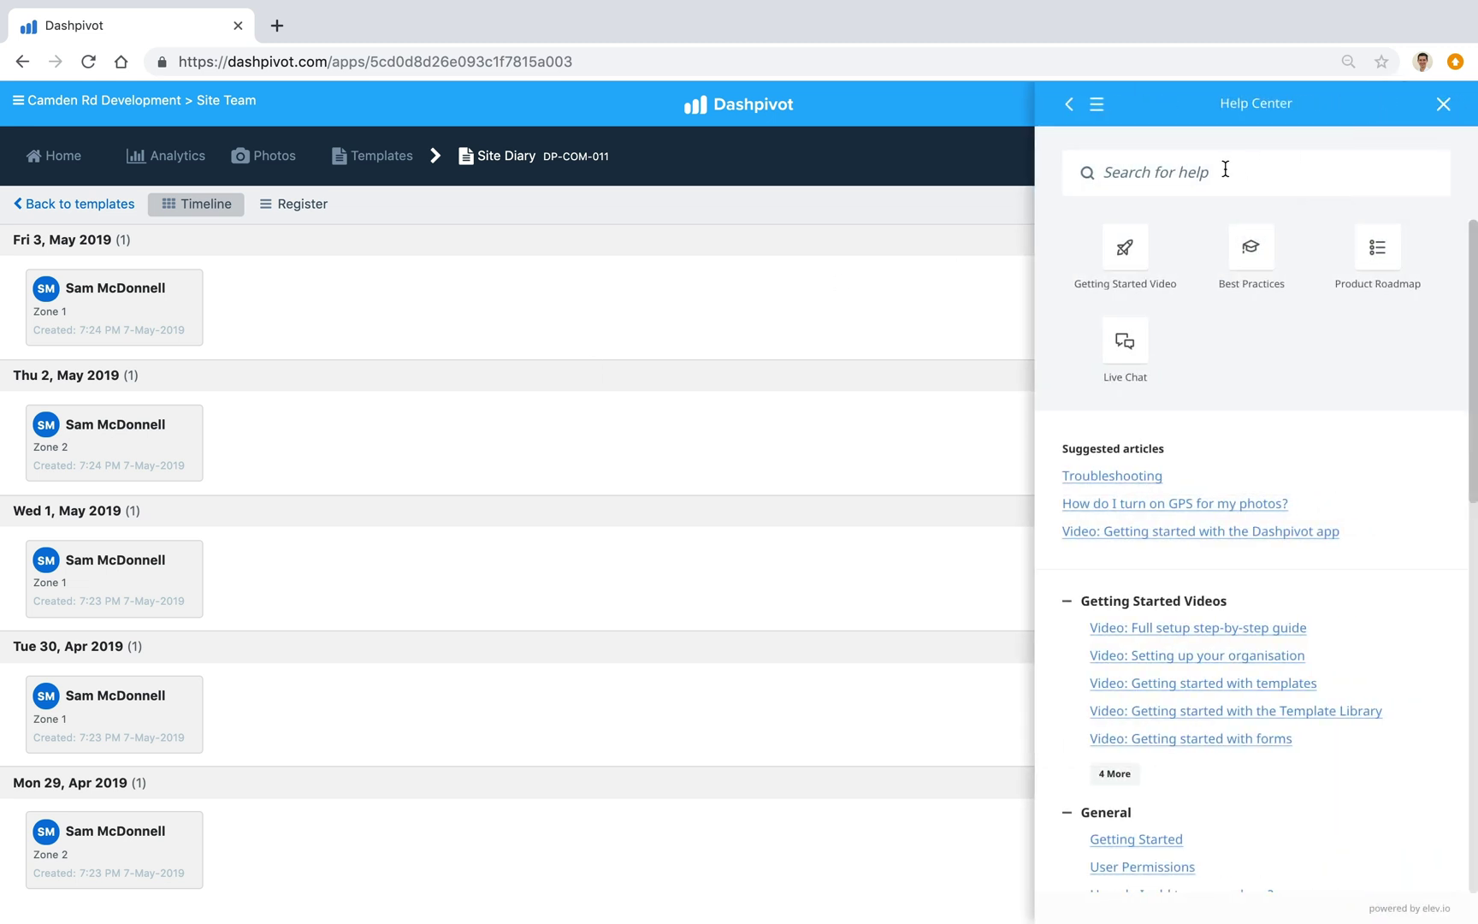
scroll(1317, 525, down, 12)
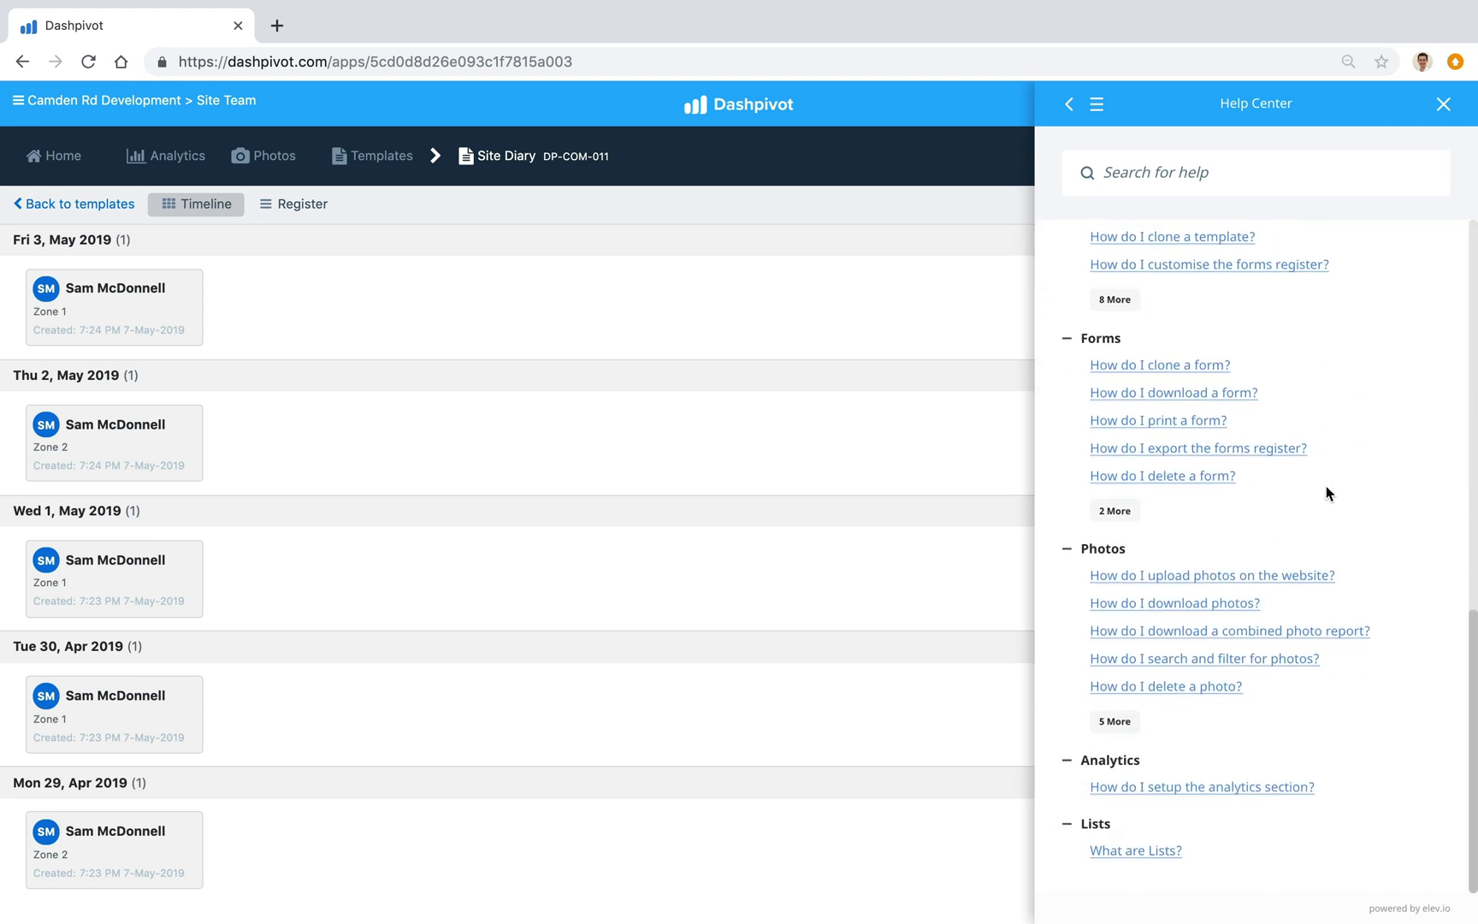
scroll(1330, 485, up, 12)
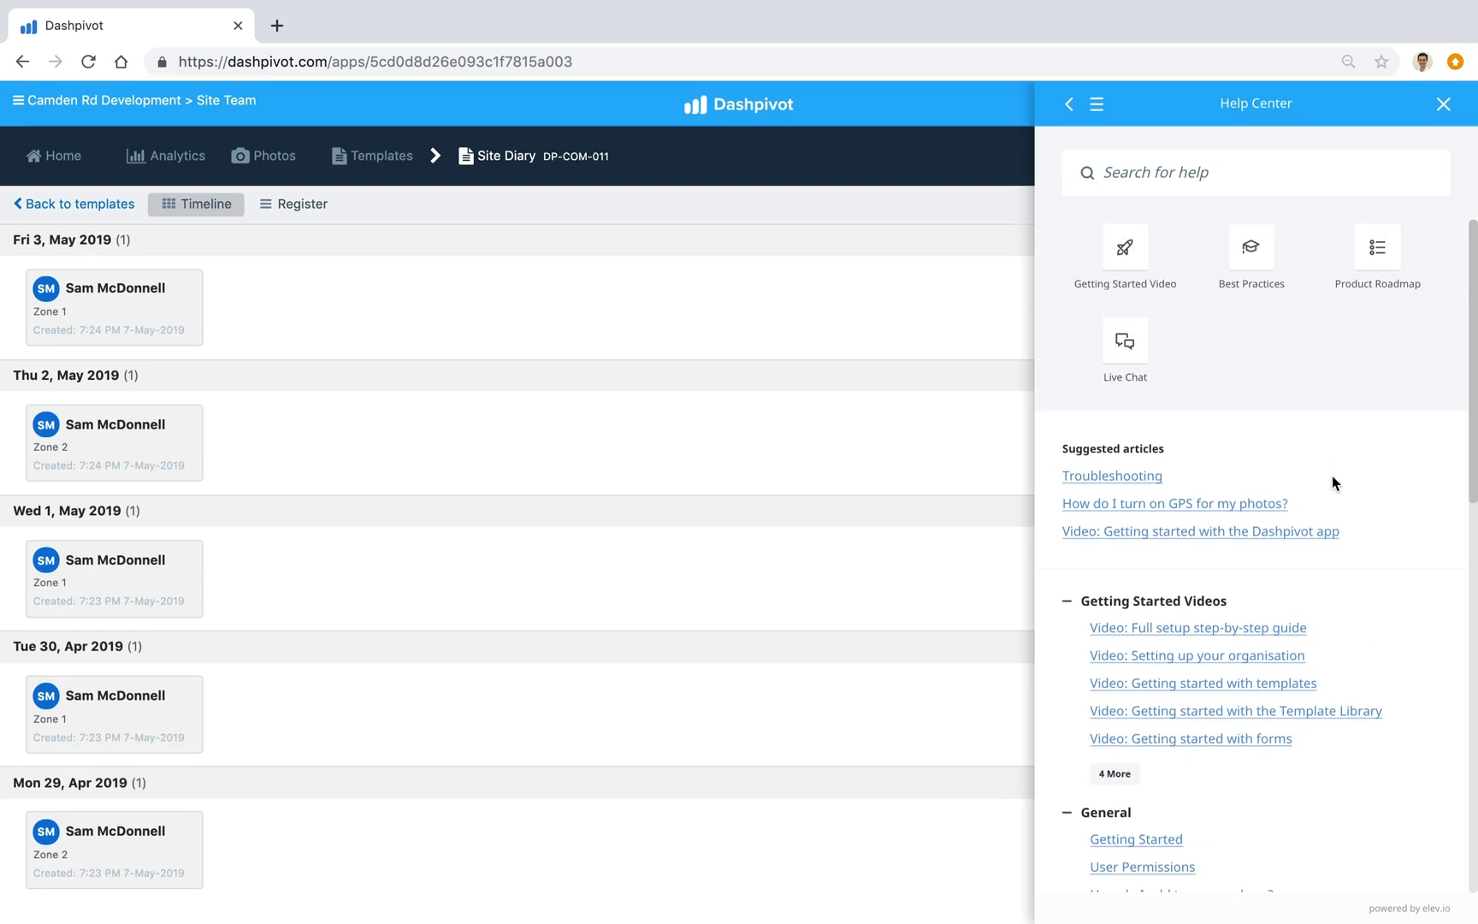
click(1443, 104)
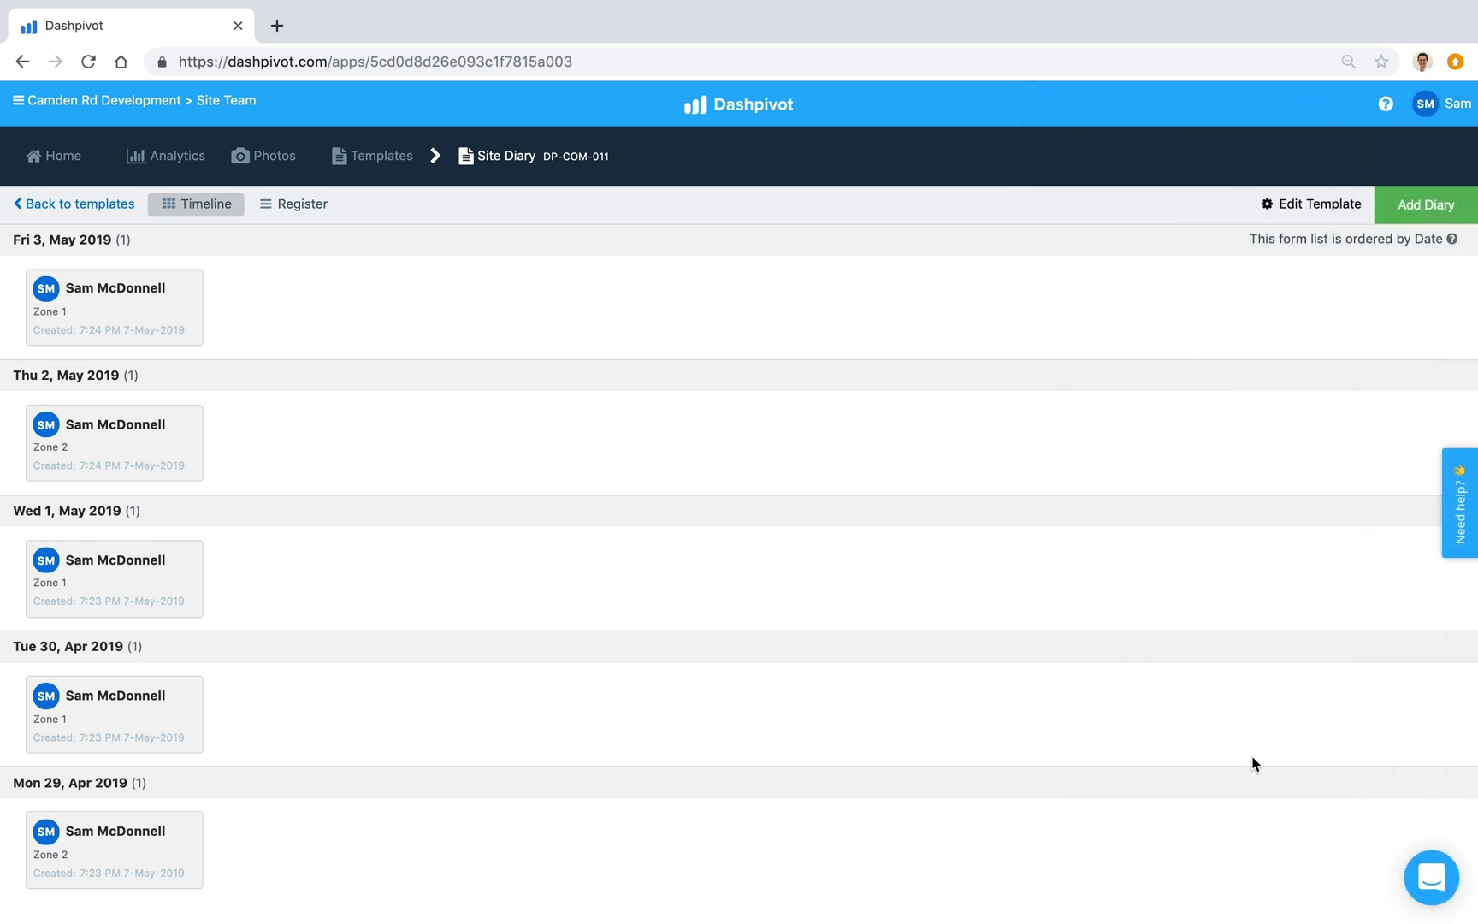
click(1437, 876)
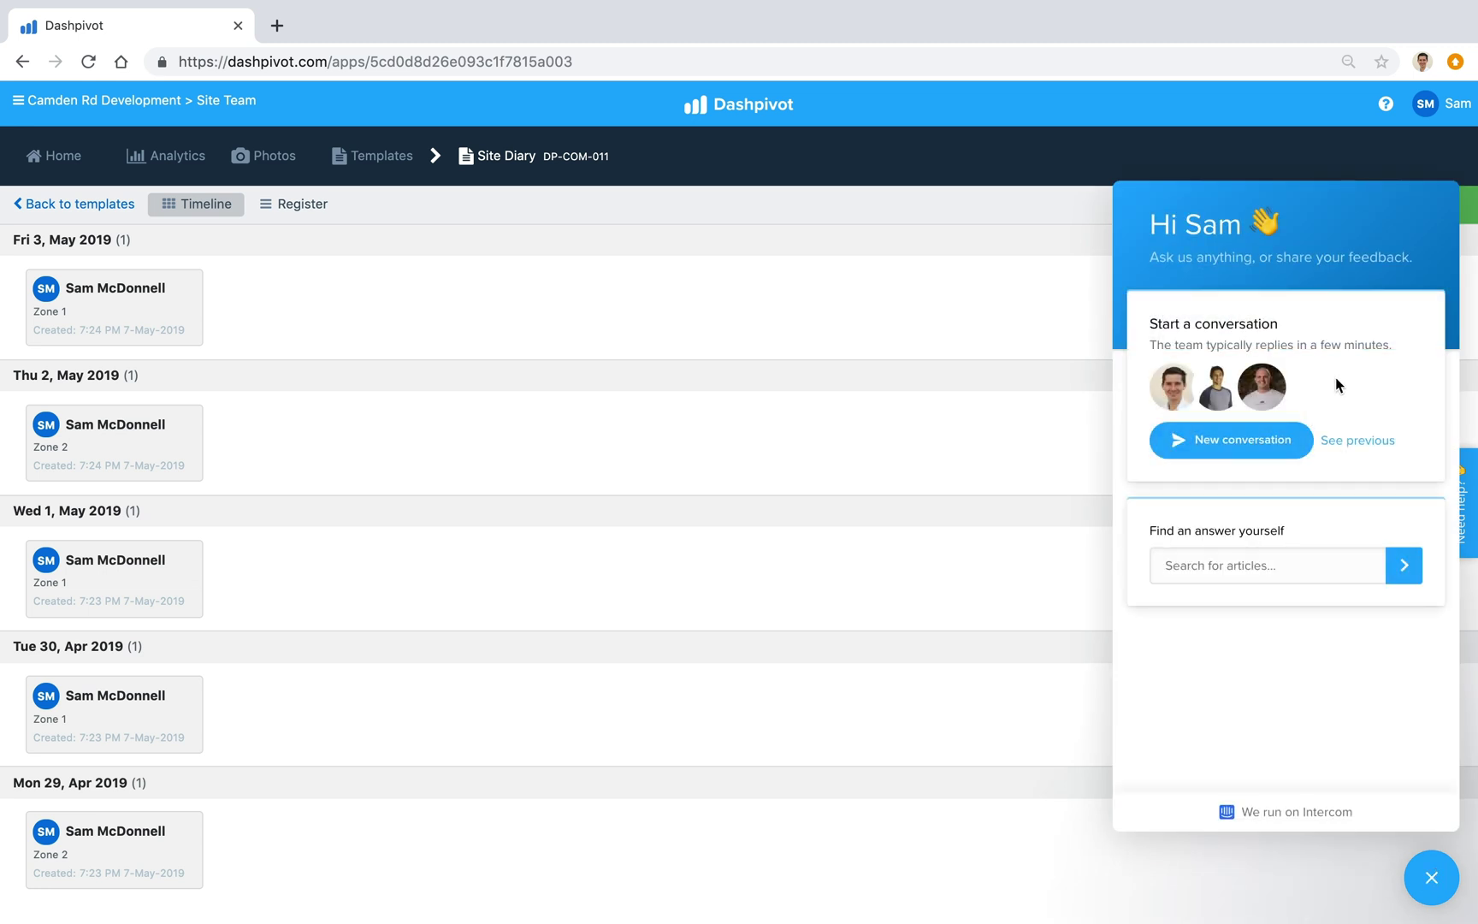
click(1422, 880)
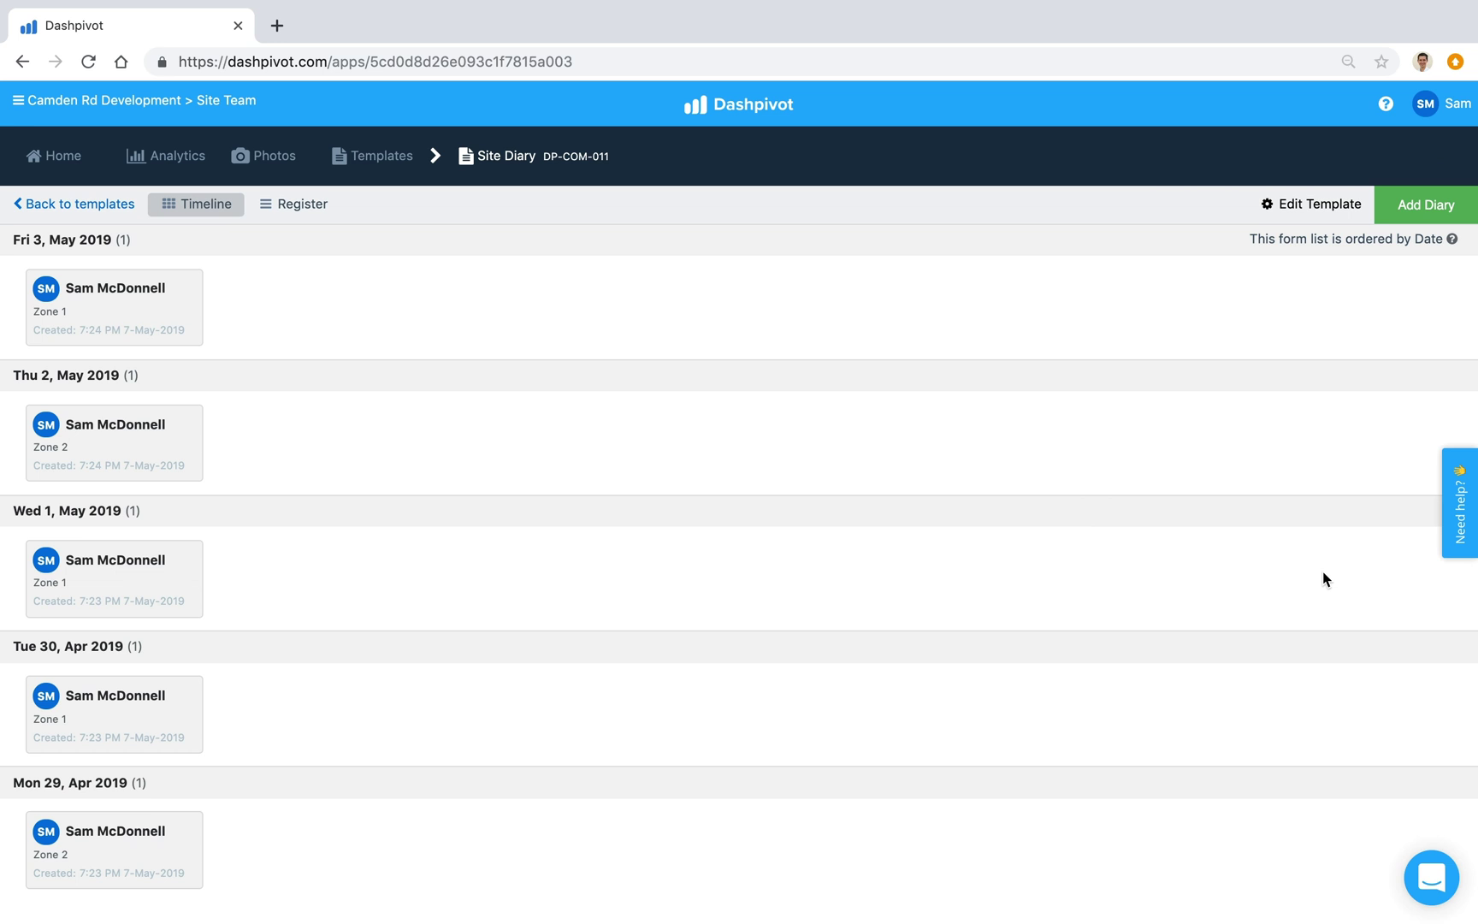